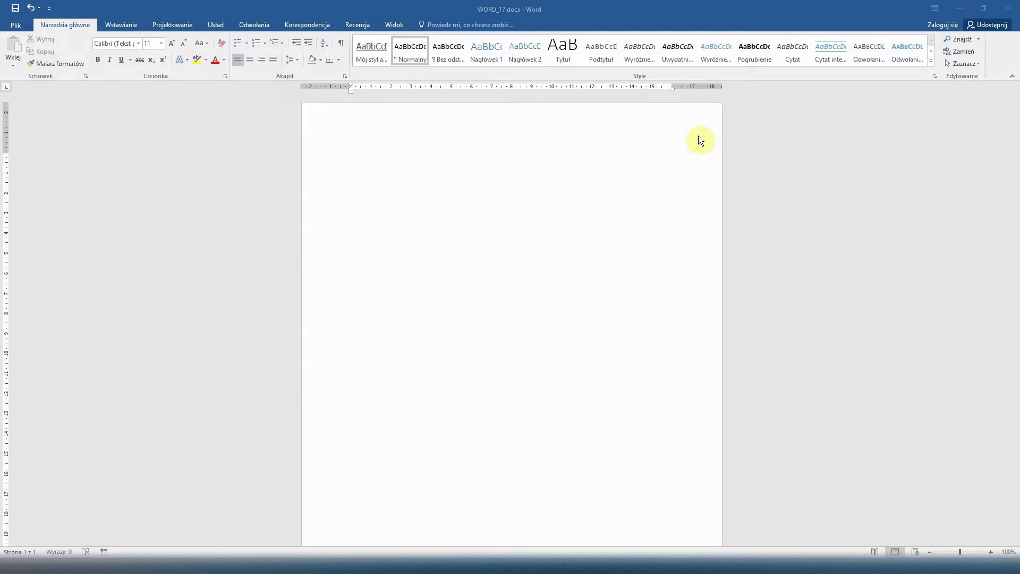
Insert the built-in quadratic formula (Równanie kwadratowe) from the Wstawianie equation gallery
left_click(128, 25)
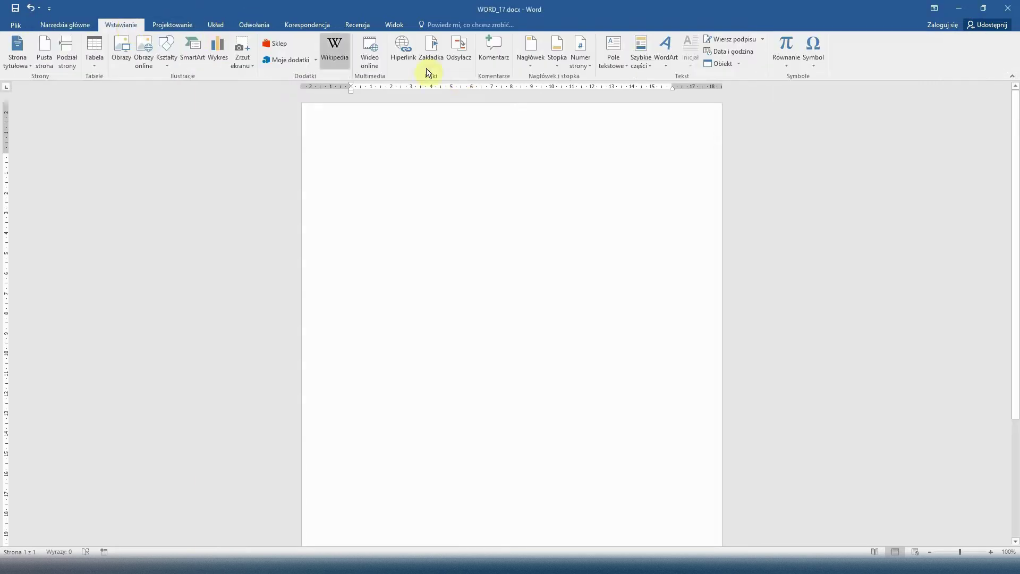
left_click(784, 63)
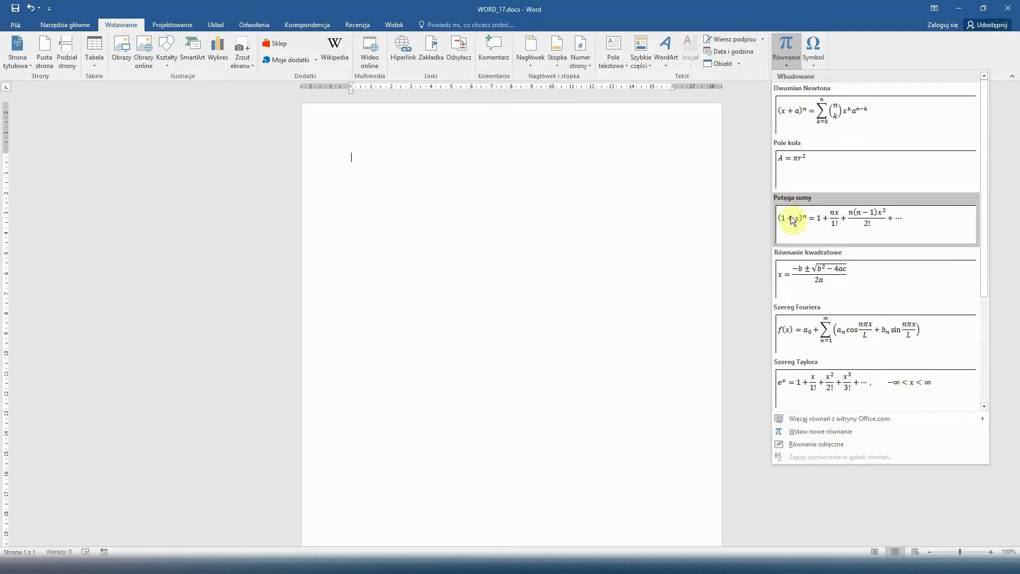
left_click(790, 269)
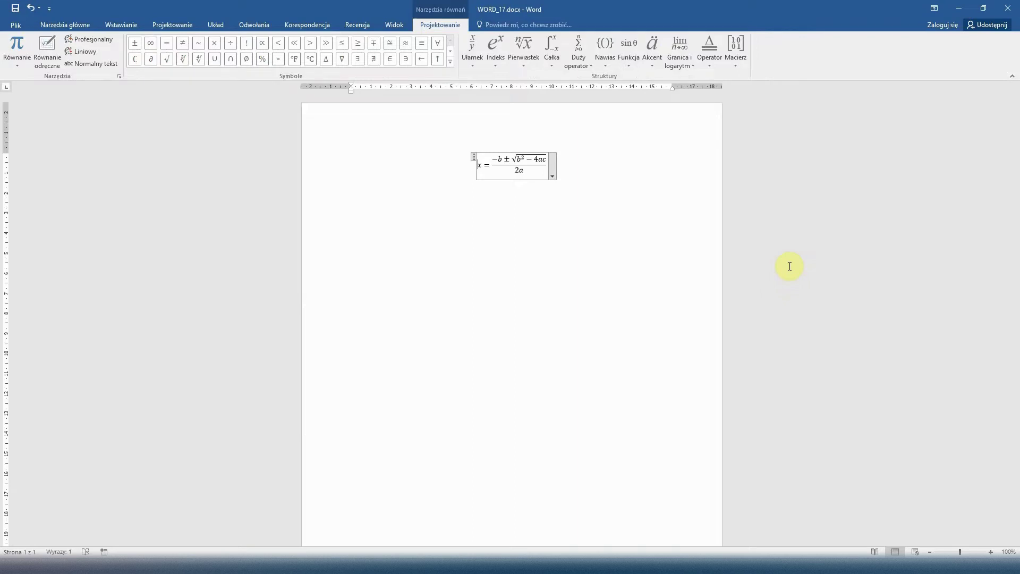
left_click(789, 266)
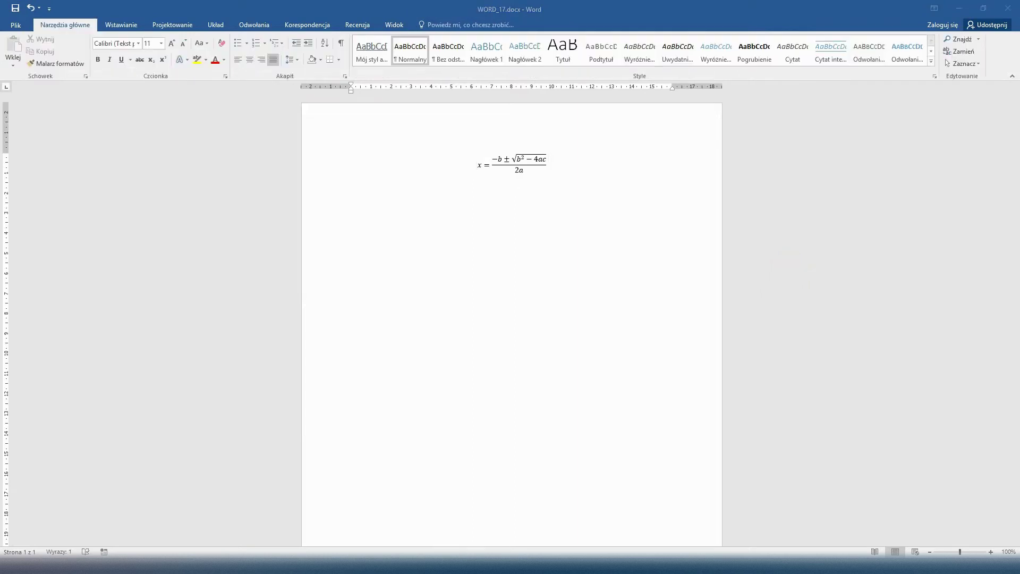
Delete −b from the numerator and change the ± sign to +
left_click(493, 157)
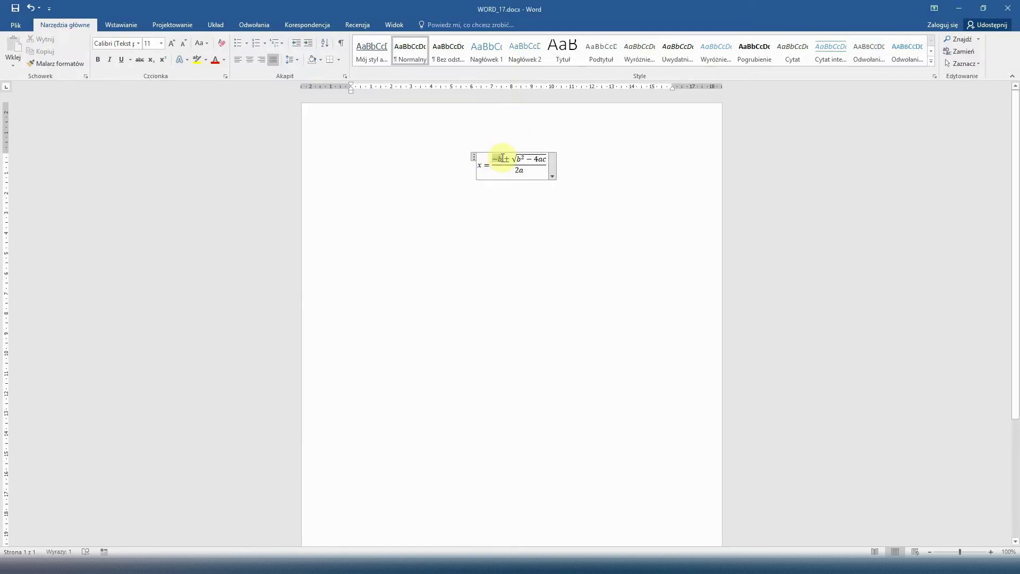
double_click(493, 158)
key("Delete")
left_click(500, 159)
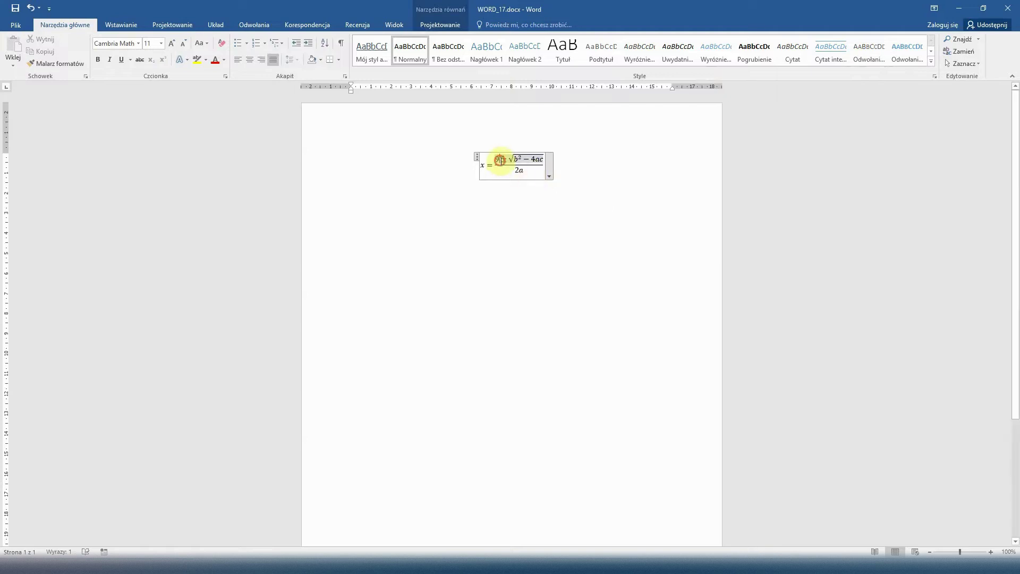
type("9")
left_click(504, 160)
key("BackSpace")
type("+")
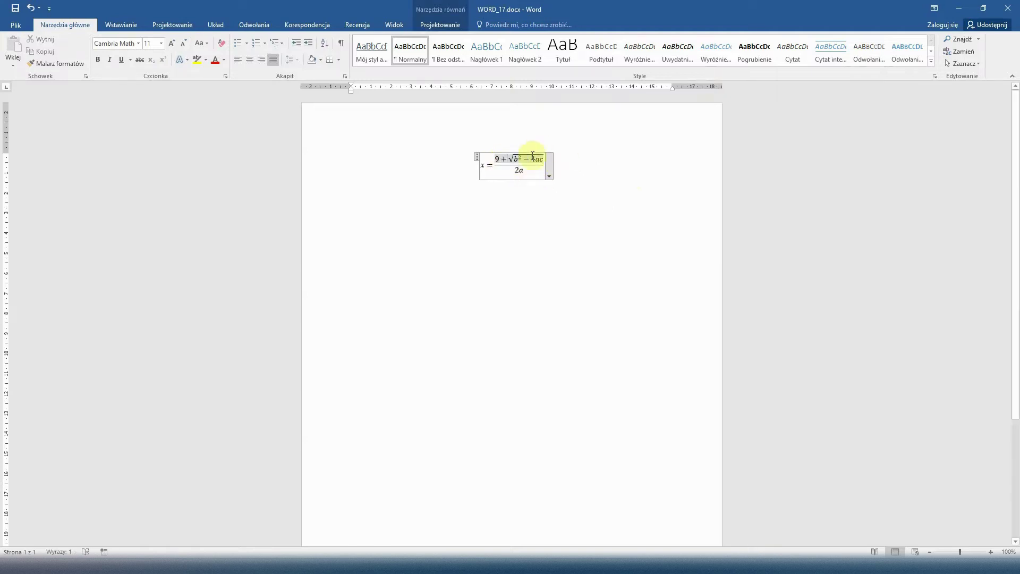
Replace b² − 4ac under the root with 9 and the denominator 2a with 2
left_click(516, 160)
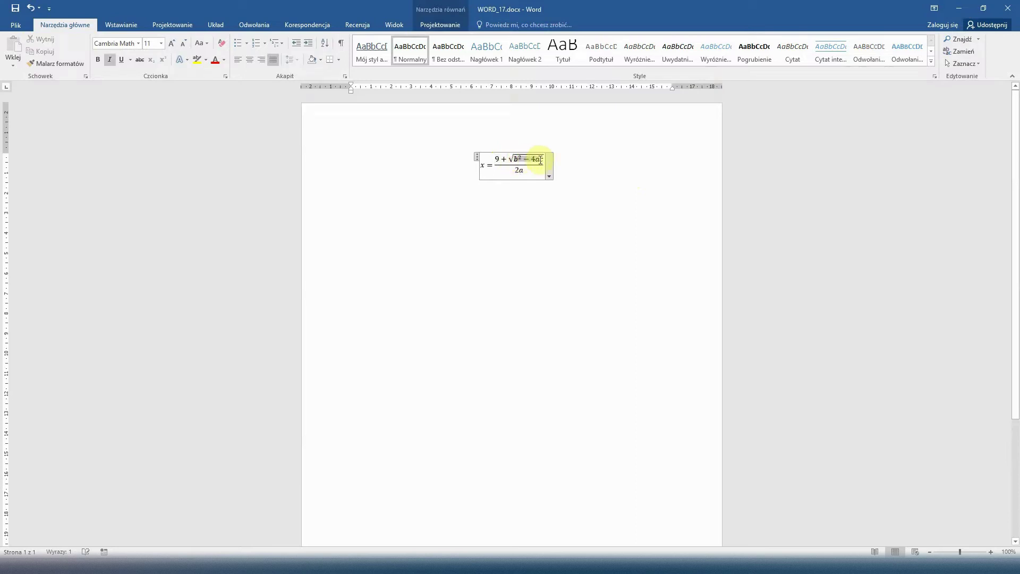
type("9 + √9")
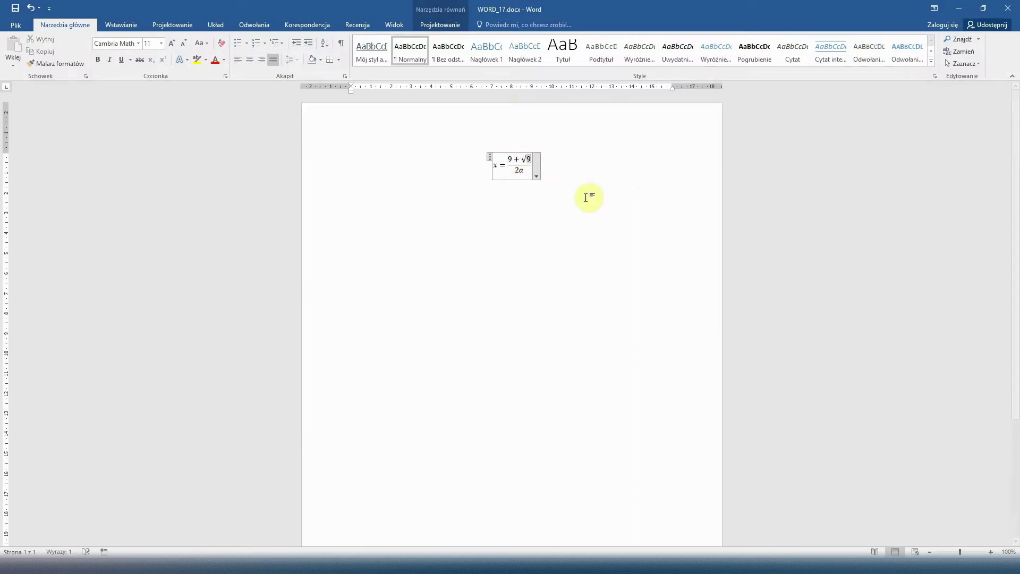
double_click(518, 170)
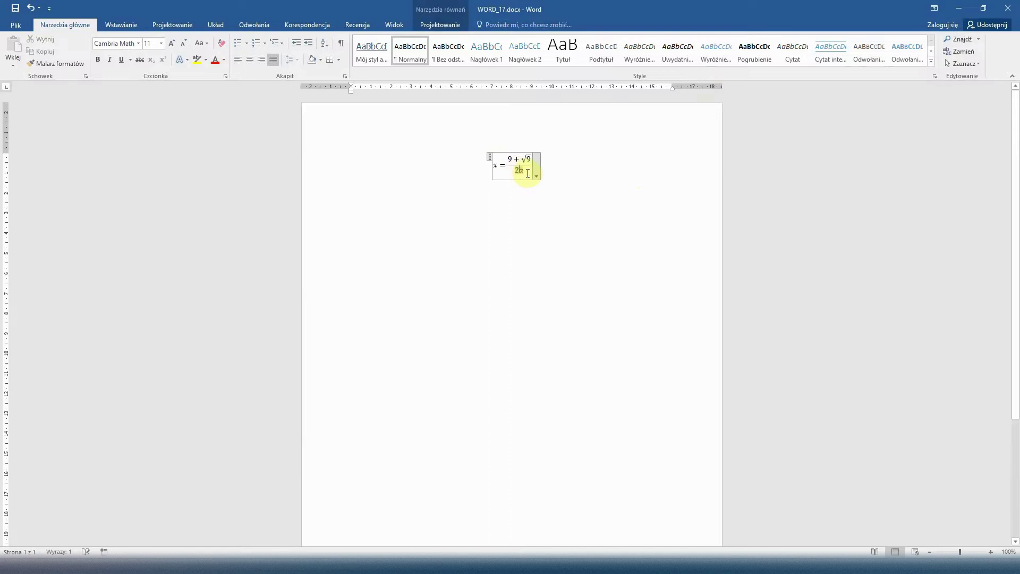
type("2")
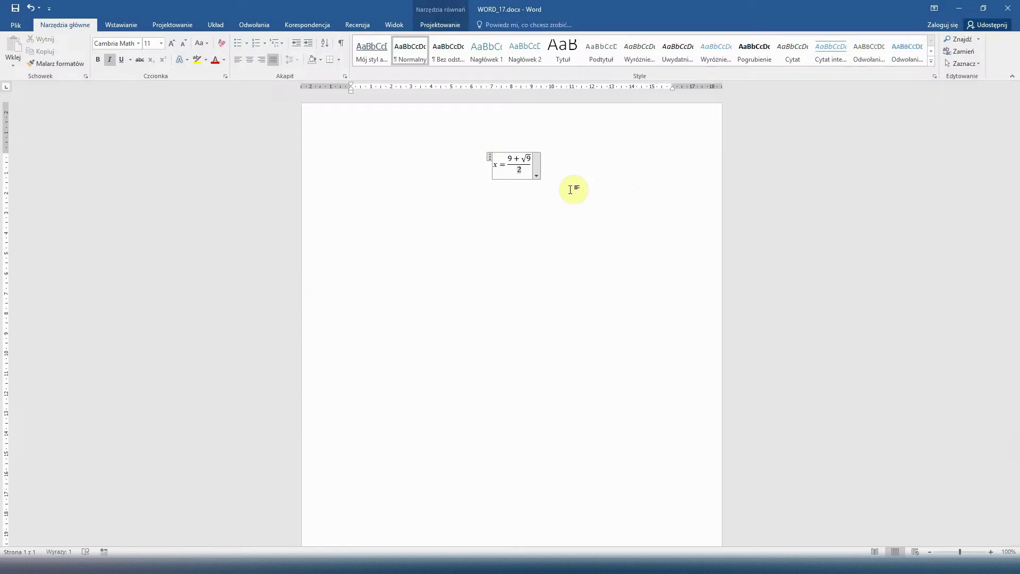
left_click(523, 178)
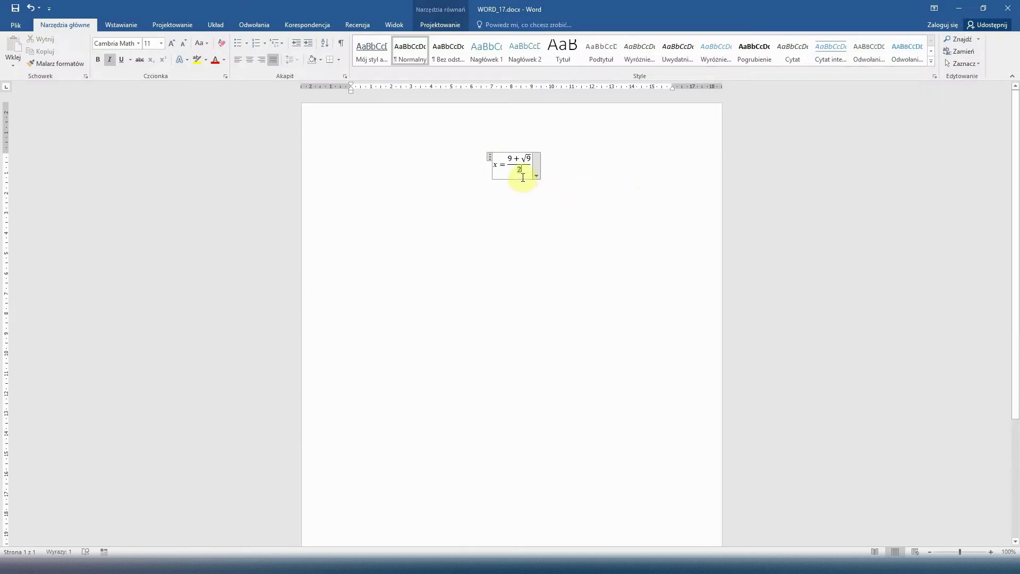
left_click_drag(508, 158, 520, 170)
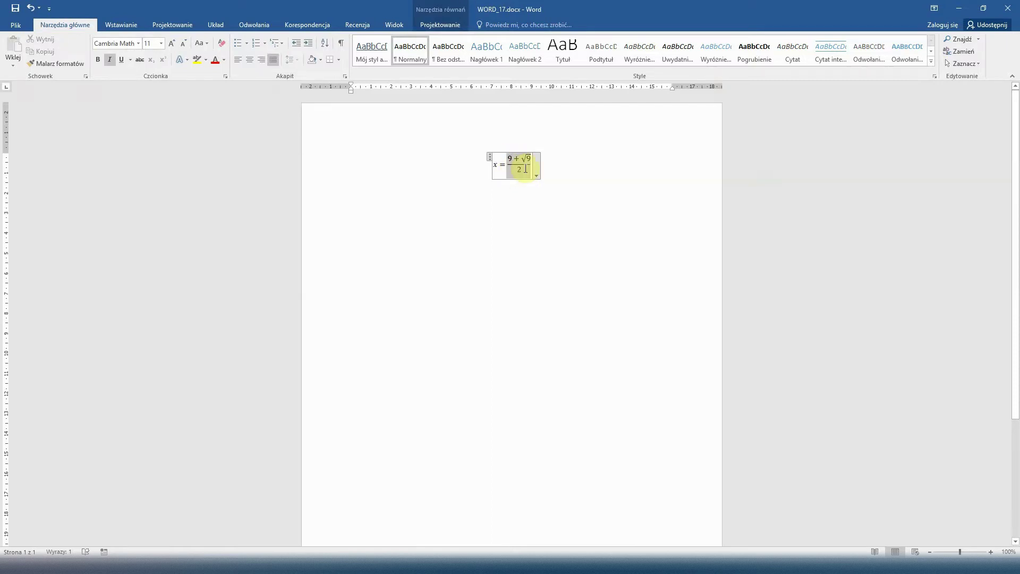
Wrap the fraction (9 + √9)/2 in round parentheses using Nawias
left_click(431, 25)
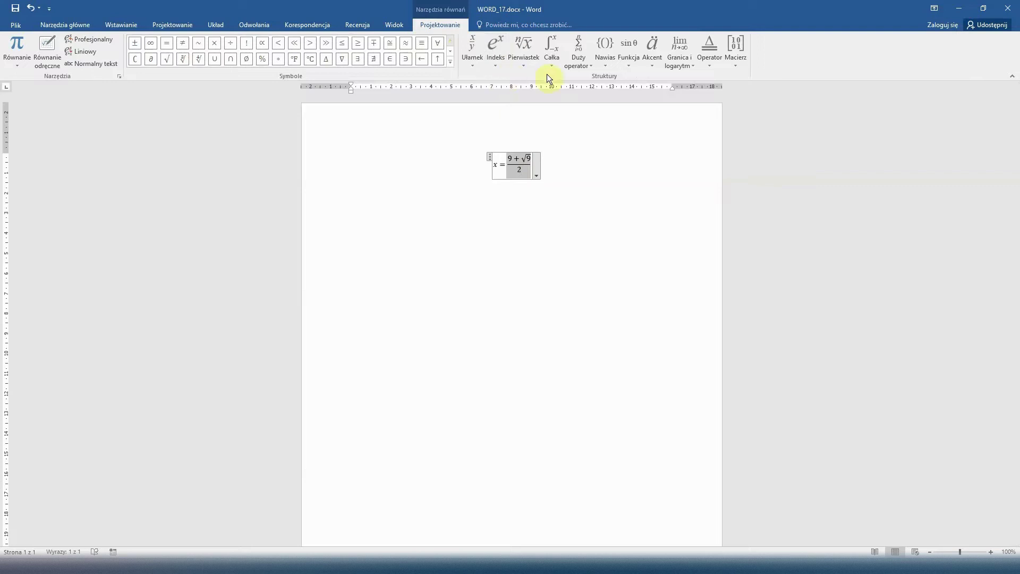
left_click(599, 62)
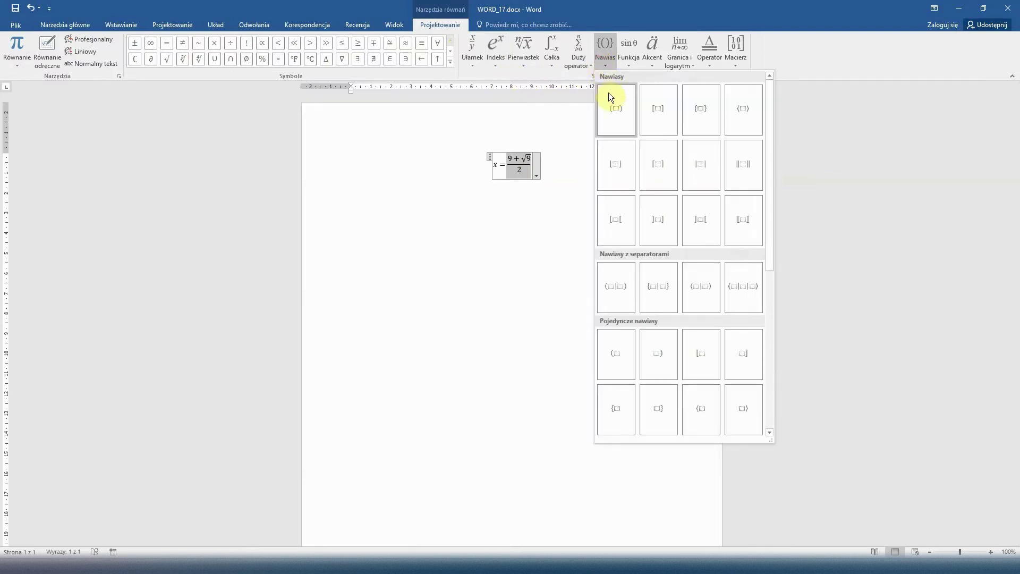
left_click(610, 109)
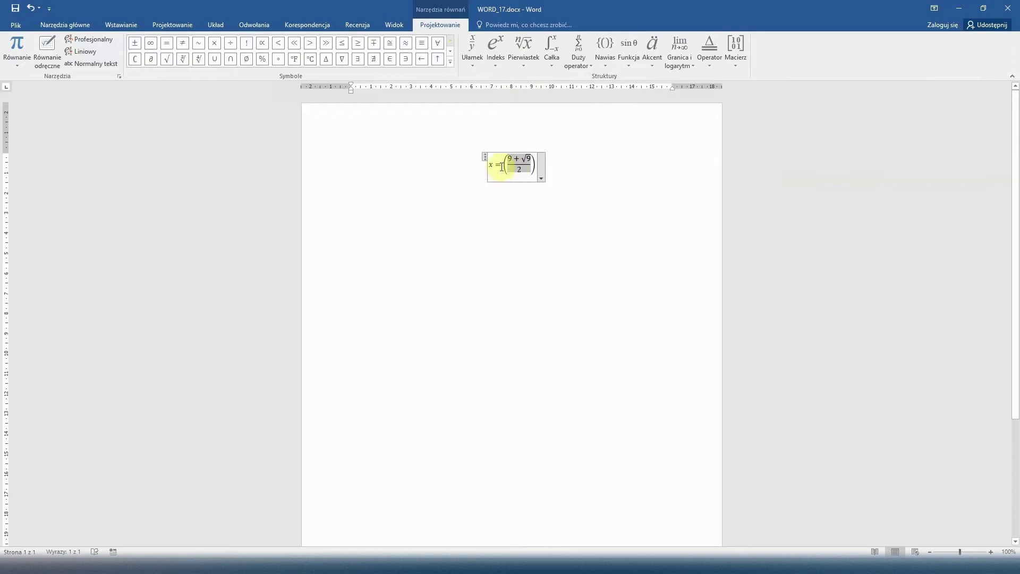
Square the bracketed fraction with an exponent 2 and add an equals sign
left_click_drag(501, 167, 525, 169)
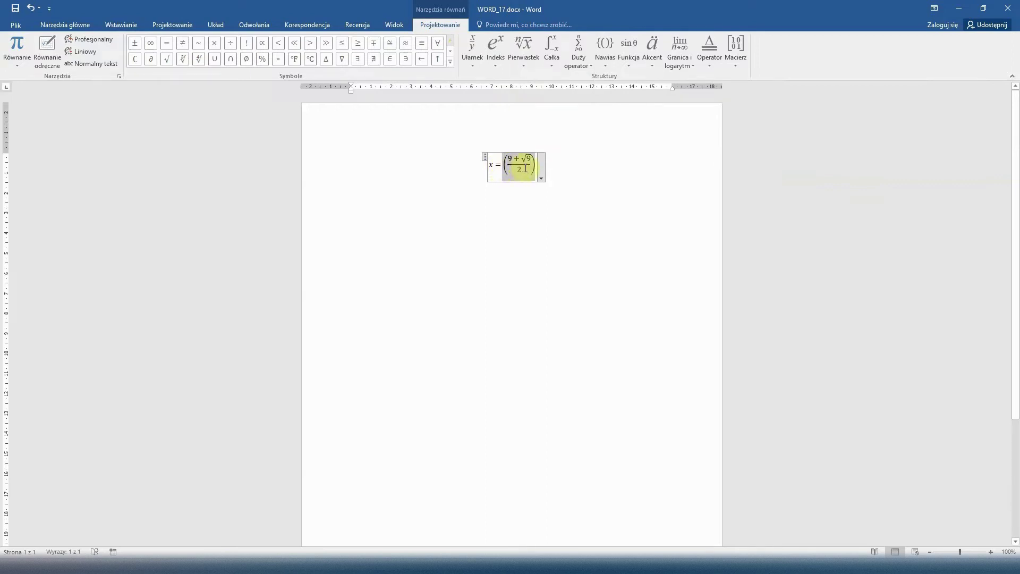
left_click(493, 58)
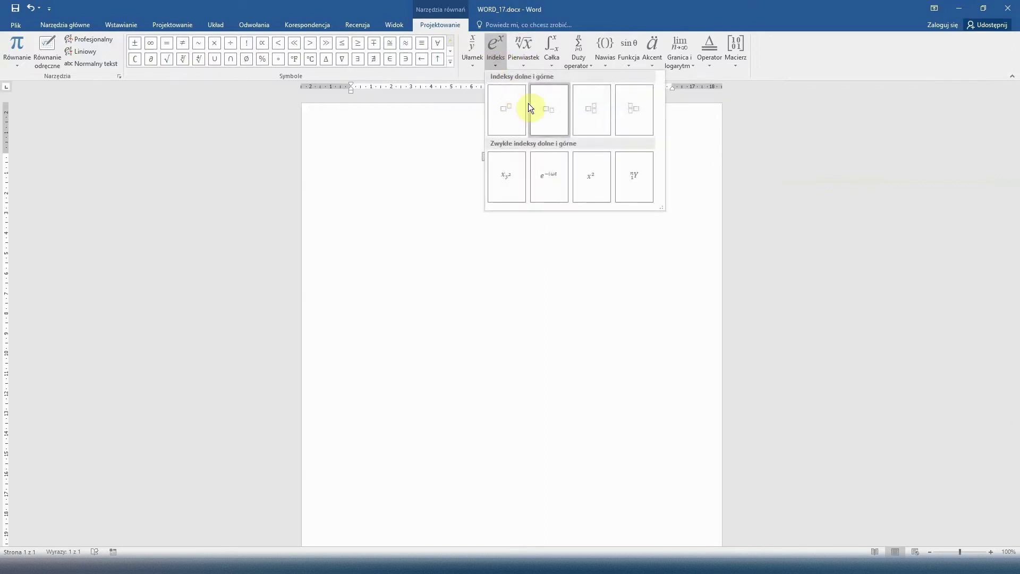
left_click(512, 114)
left_click(536, 156)
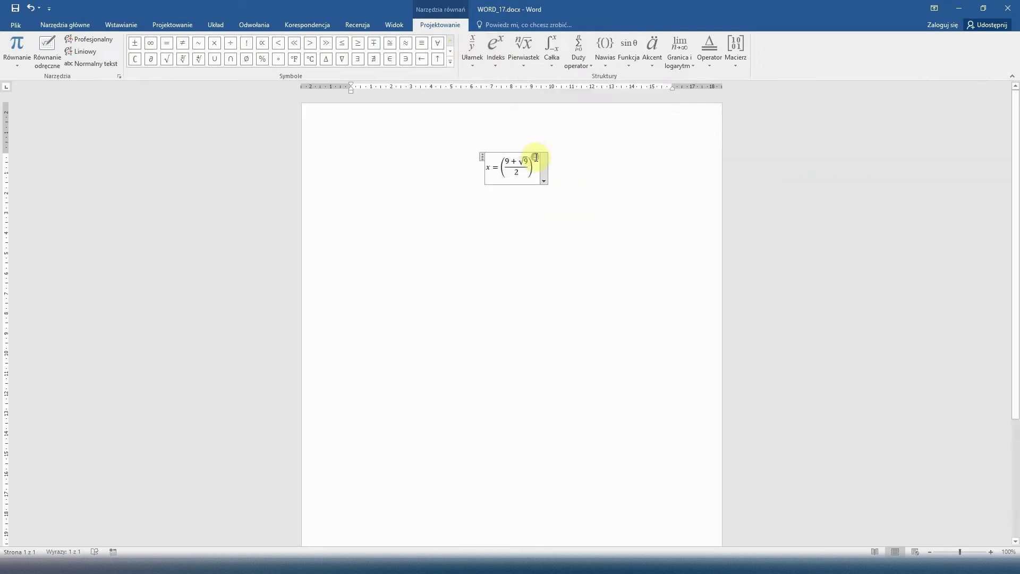
type("2")
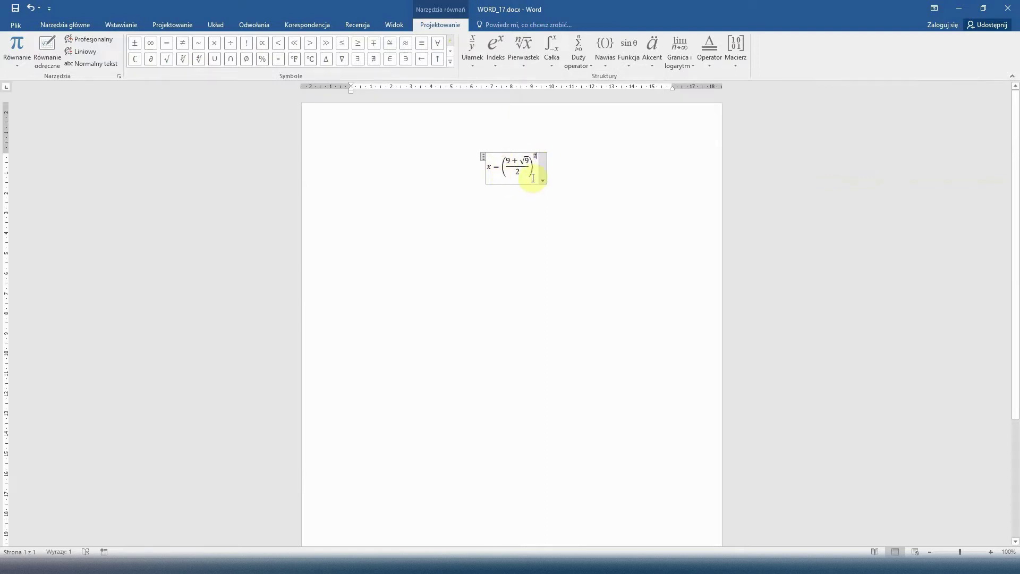
key("Right")
type("=")
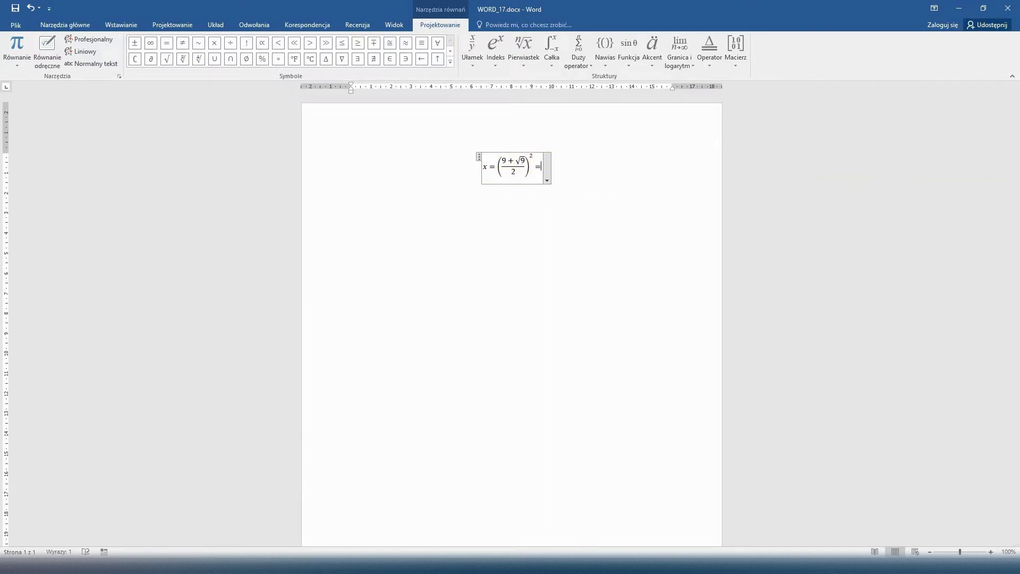
Insert a stacked fraction 12/2 after the equals sign
left_click(466, 56)
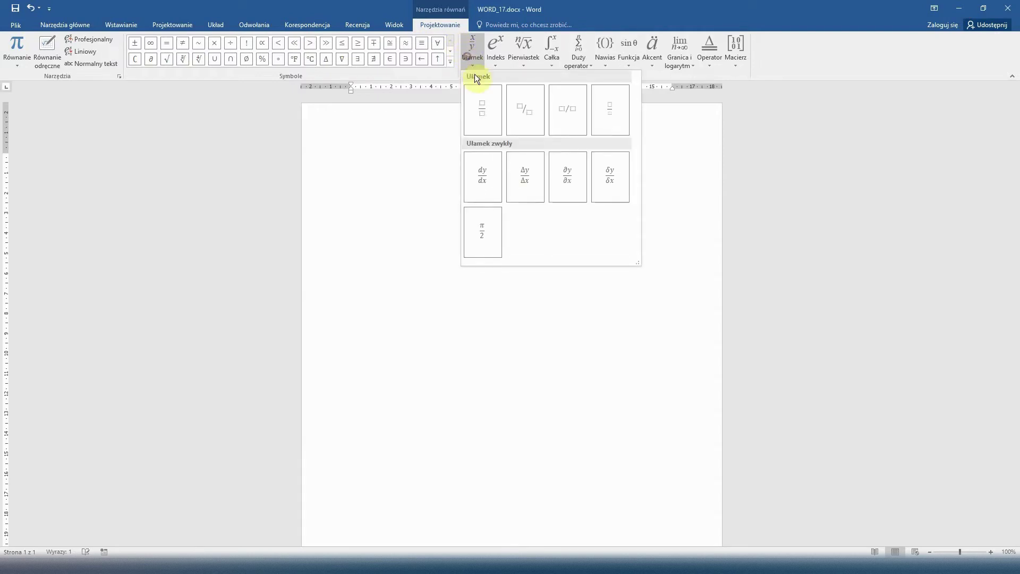
left_click(476, 104)
left_click(541, 160)
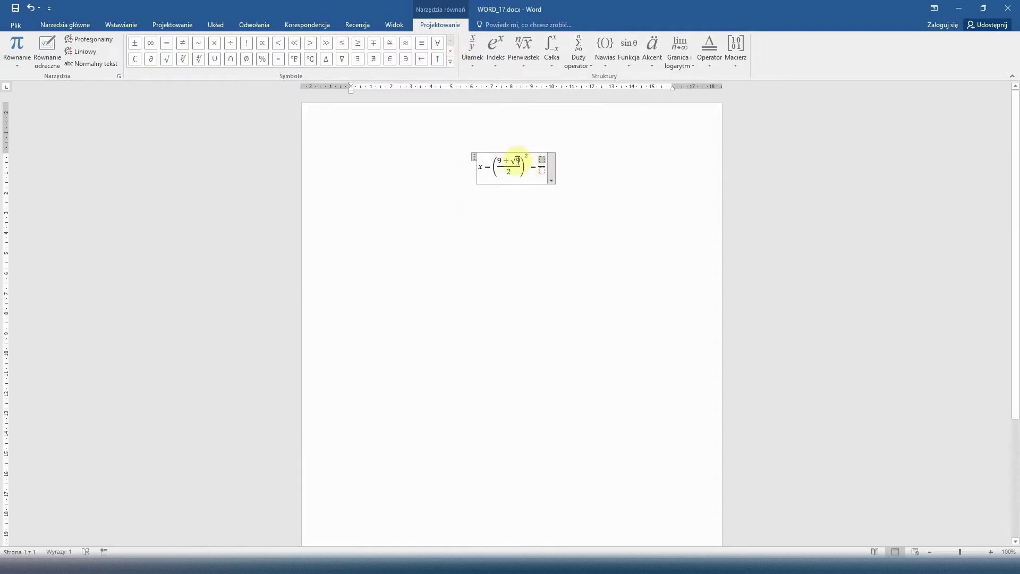
type("12")
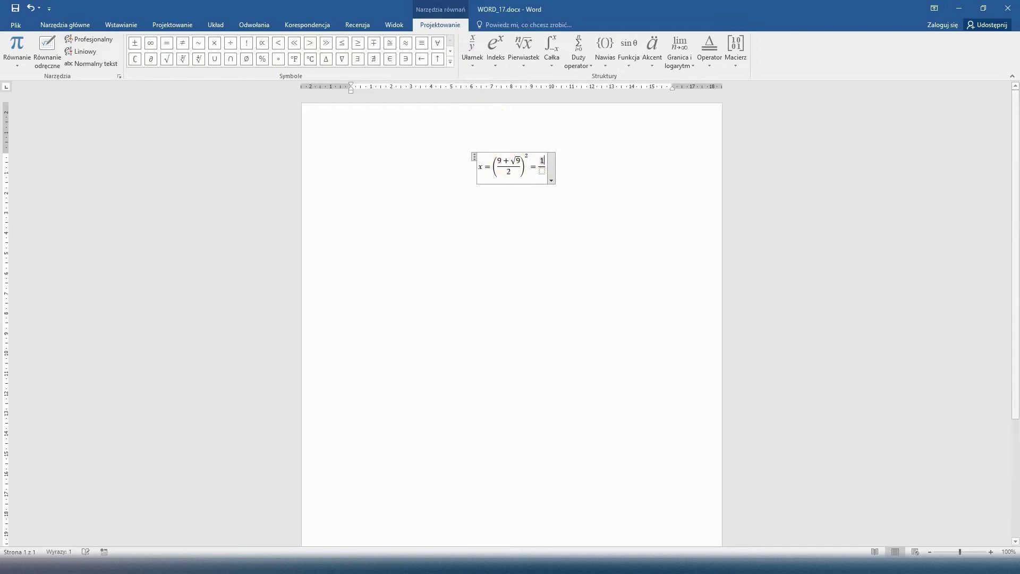
left_click(541, 174)
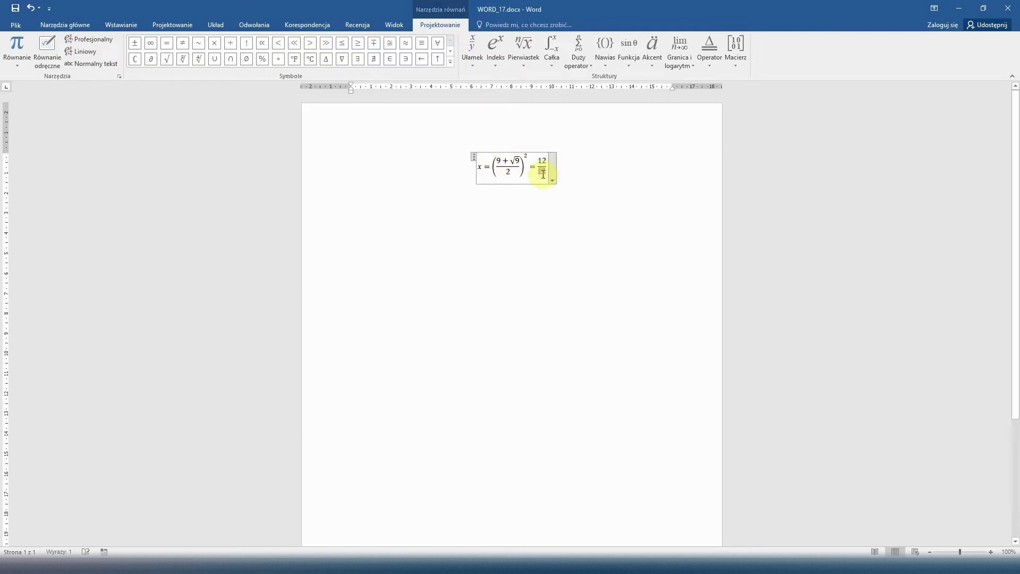
type("2")
left_click(537, 167)
type("2")
Enclose 12/2 in round parentheses and choose the superscript layout for it
left_click(605, 59)
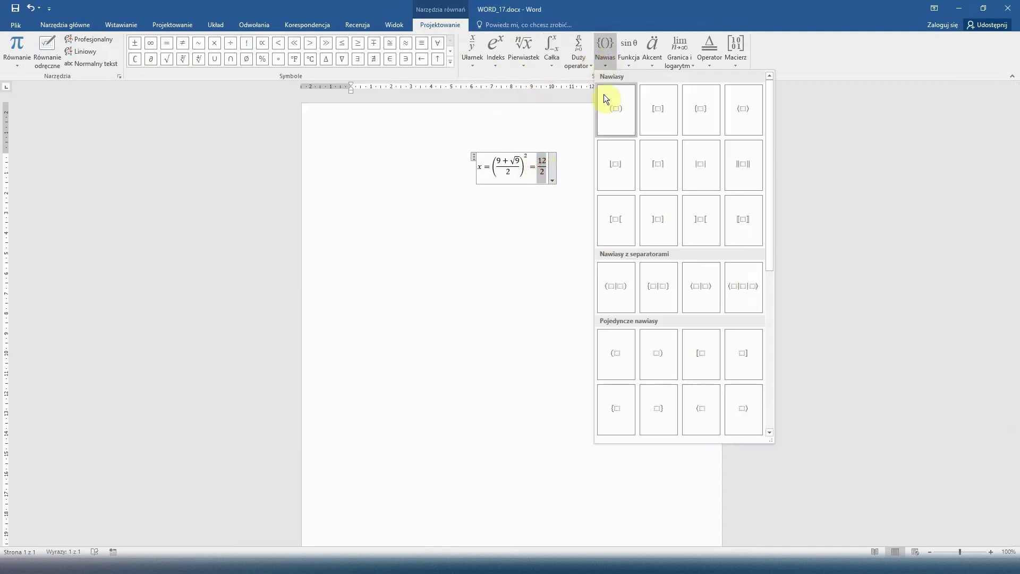
left_click(606, 96)
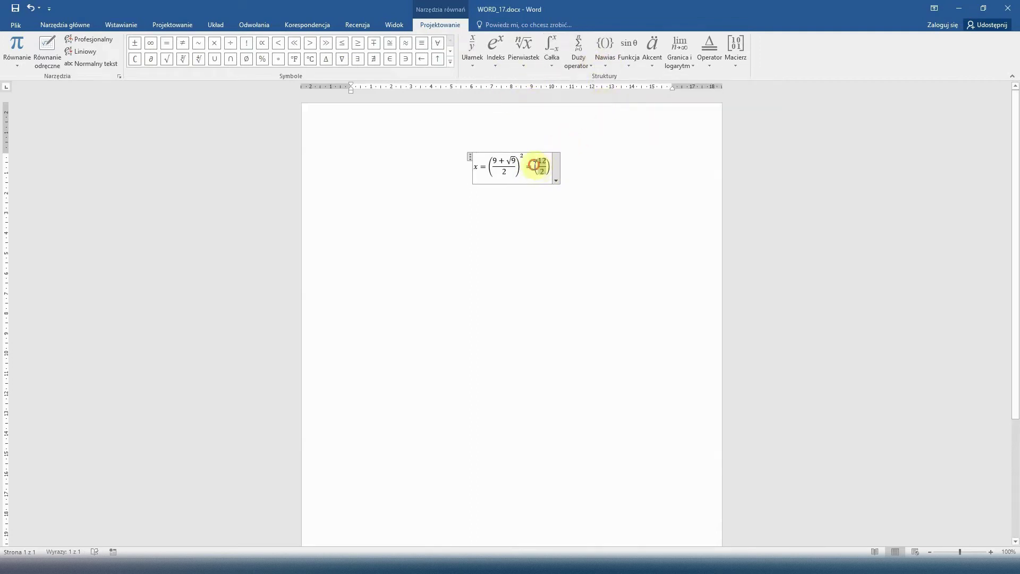
left_click(540, 166)
left_click_drag(541, 167, 547, 166)
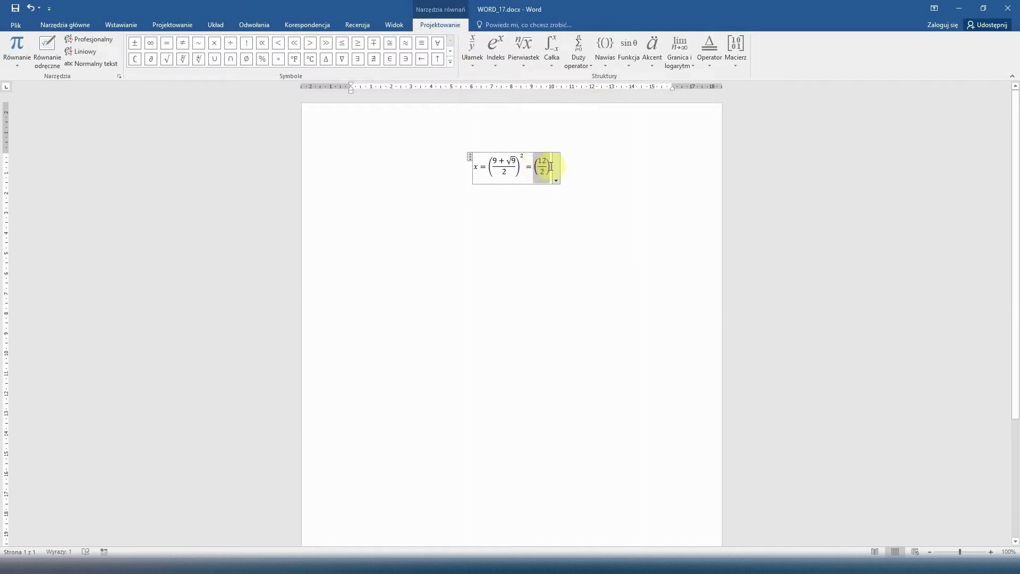
left_click(497, 65)
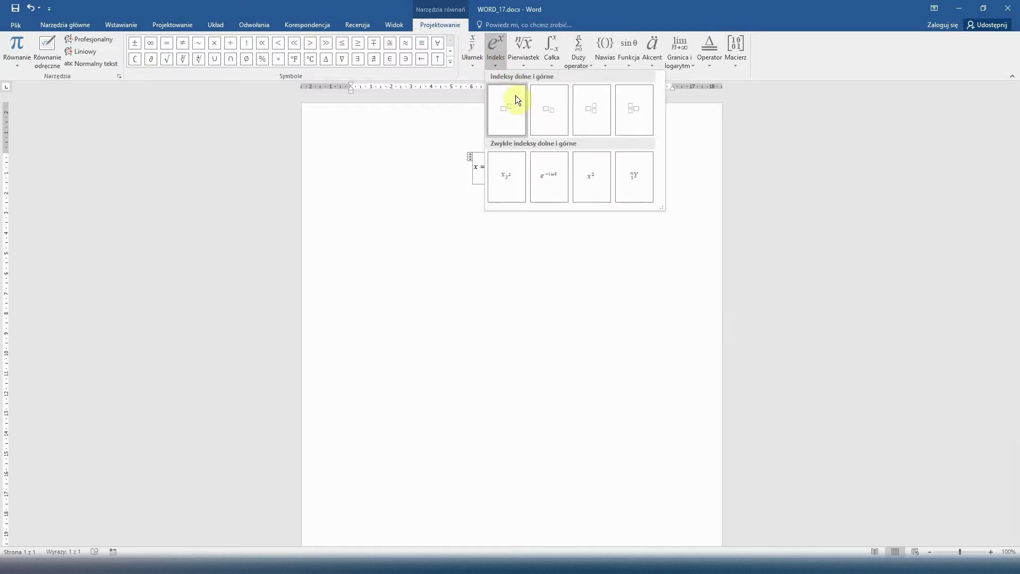
left_click(509, 110)
Square (12/2) with exponent 2 and continue with = 6
left_click(549, 158)
type("2)^2 = (12/2)^2")
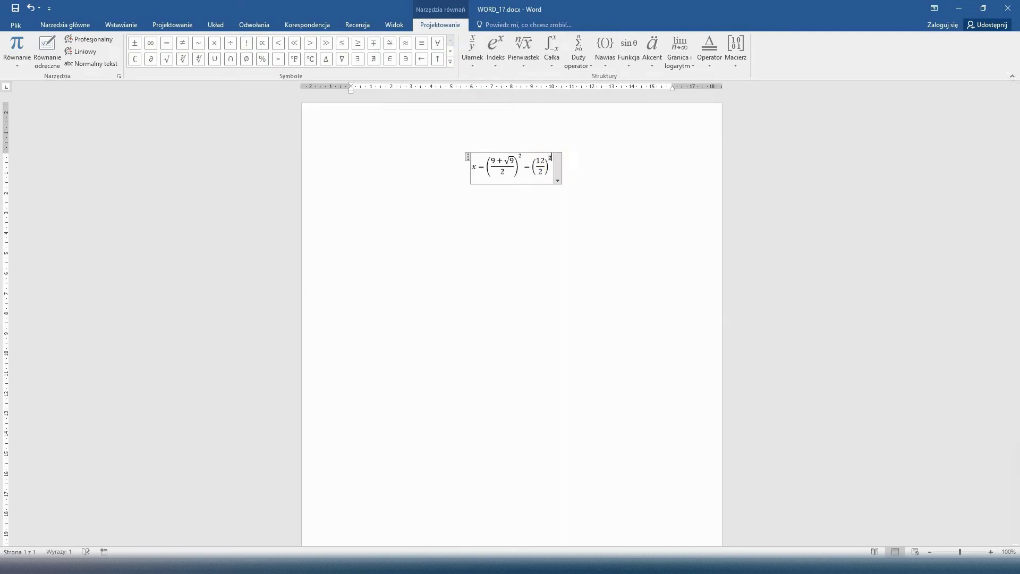
left_click(550, 167)
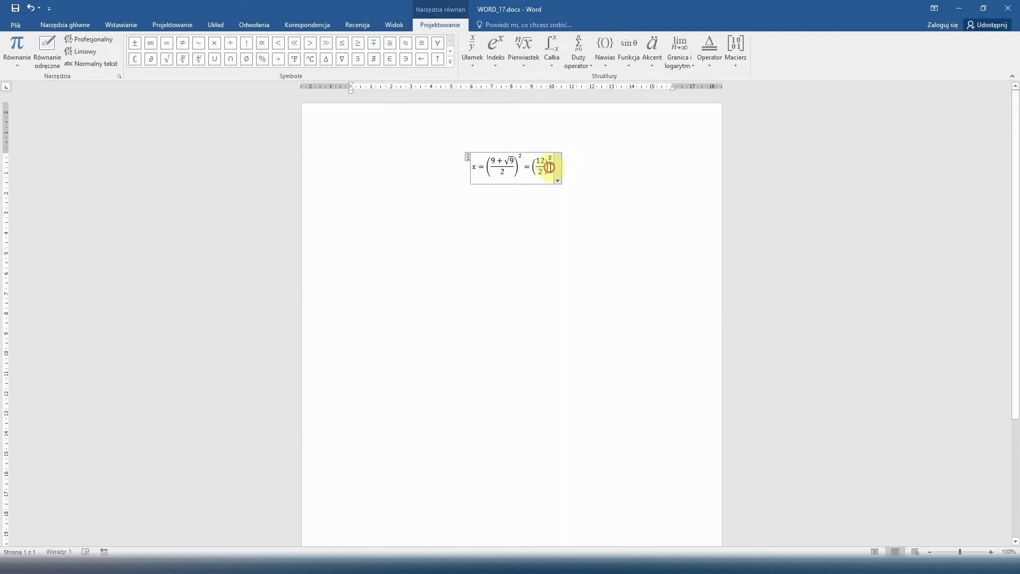
type("=")
left_click(586, 174)
left_click(541, 161)
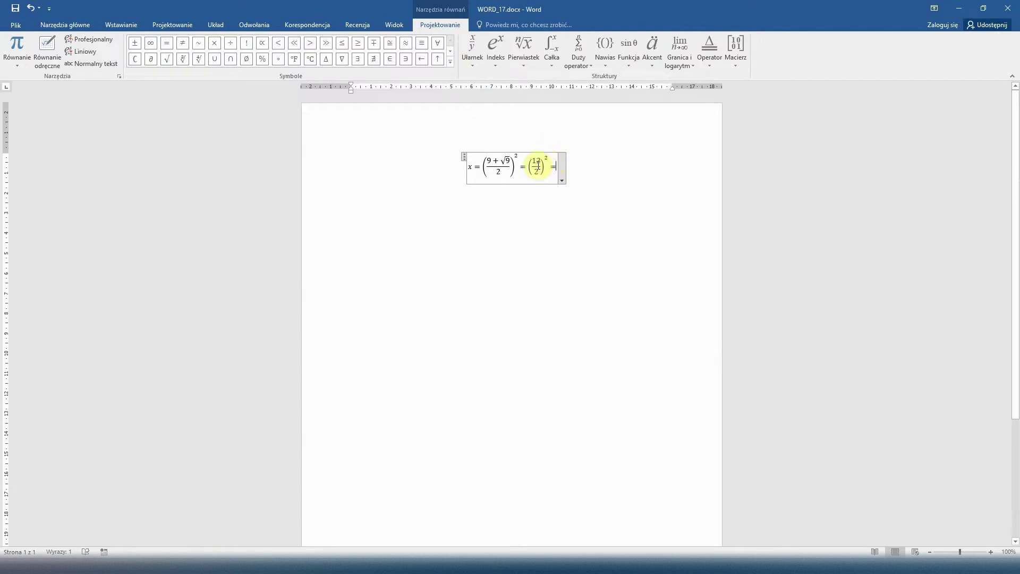
type(" 6")
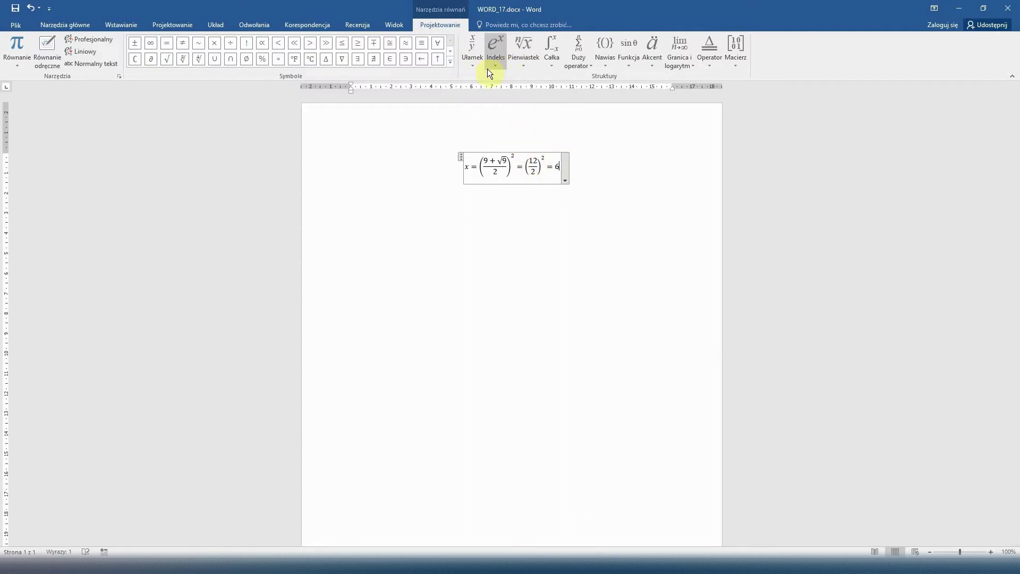
Give the 6 a superscript 2 and finish the equation with = 36
left_click(488, 69)
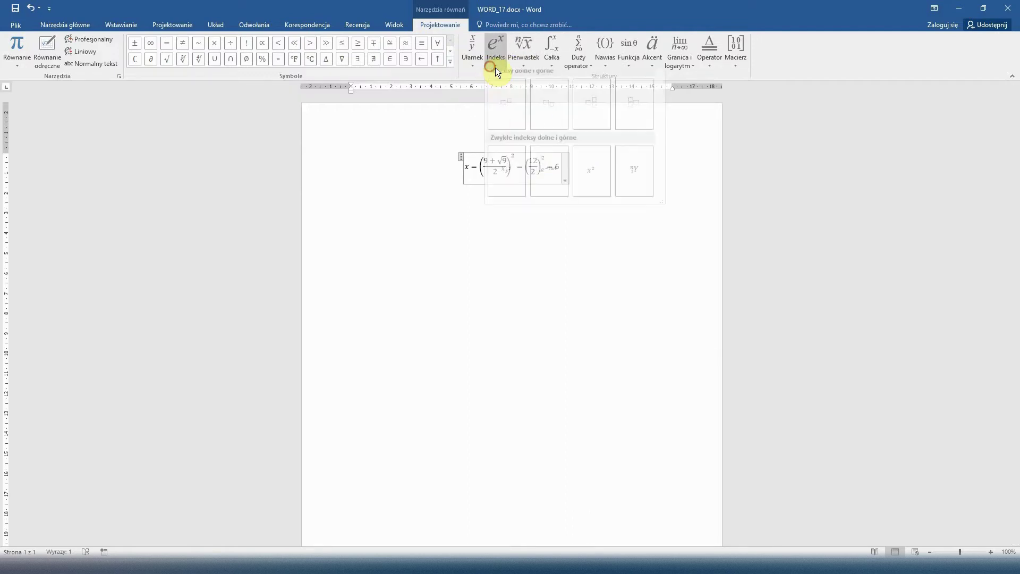
left_click(701, 160)
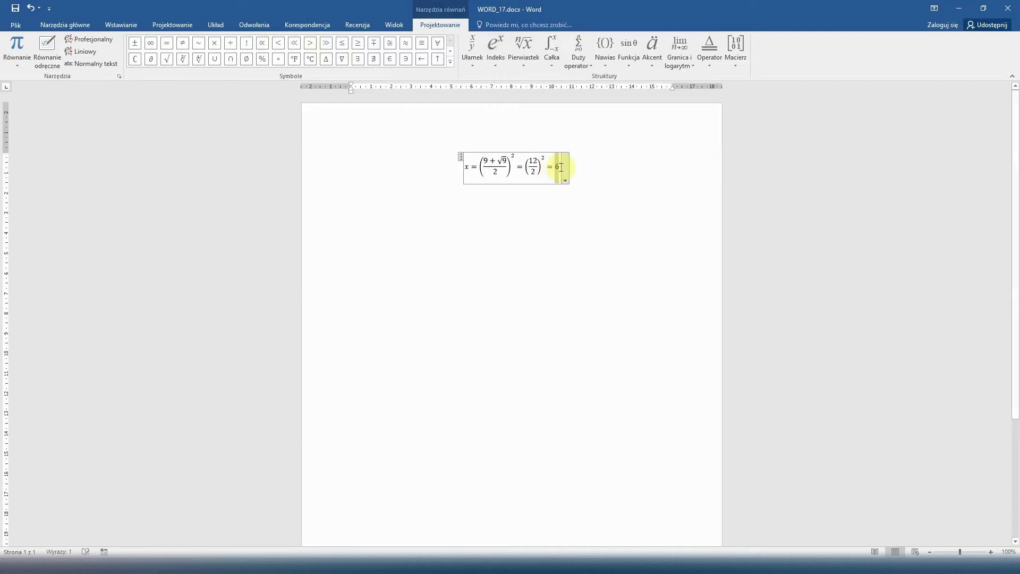
left_click(498, 60)
left_click(513, 109)
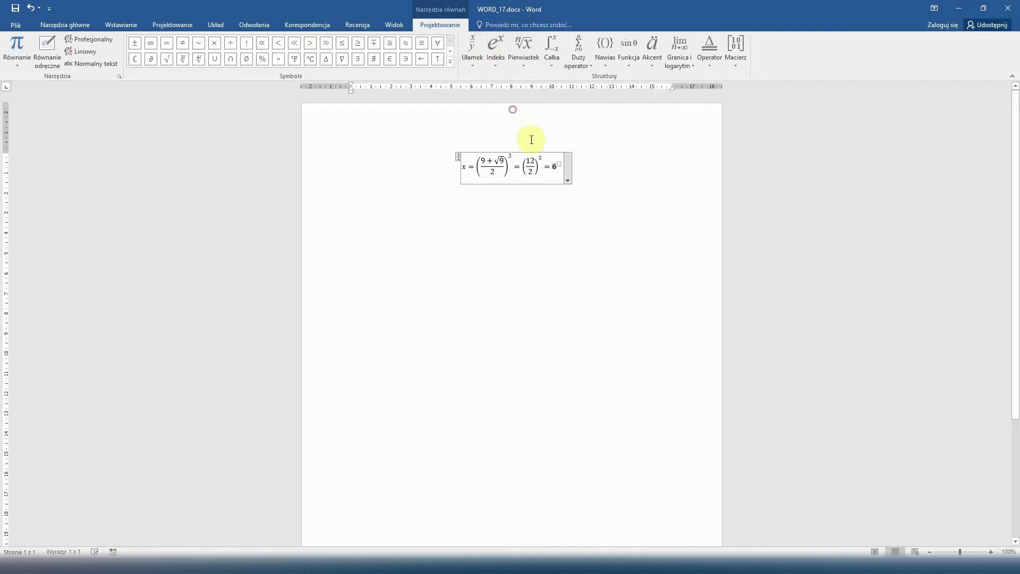
left_click(559, 163)
type("2")
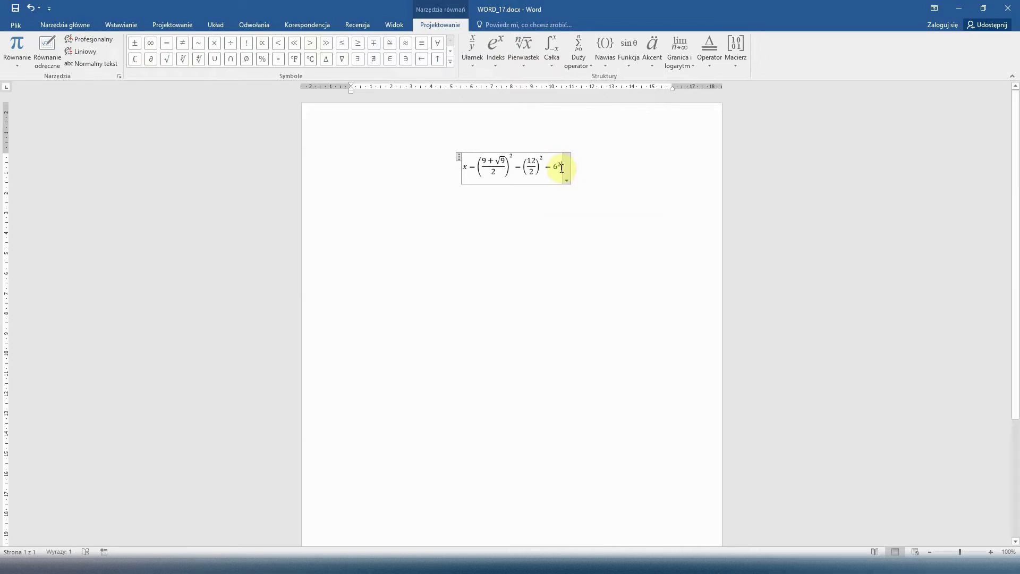
key("Right")
type("= 36")
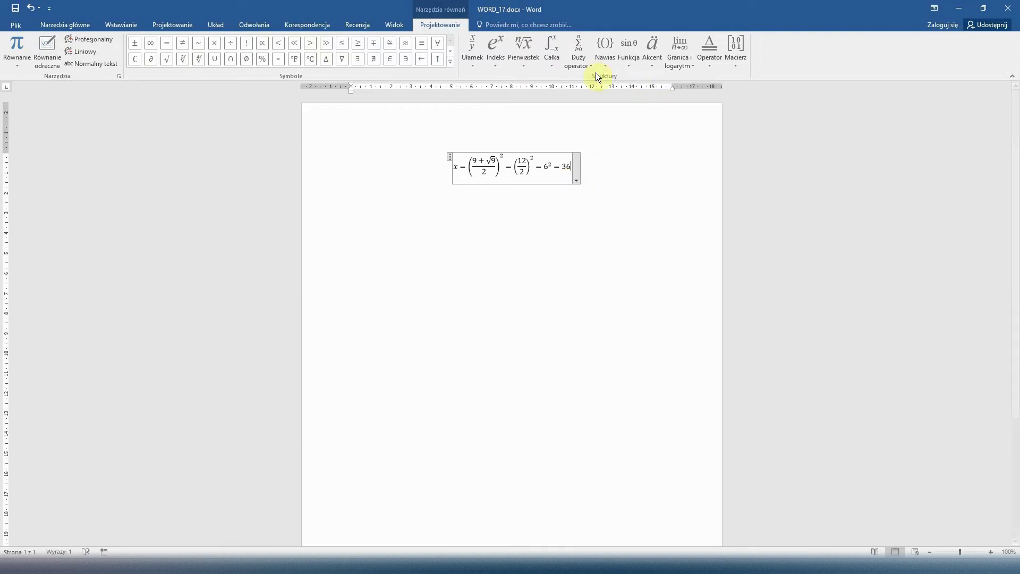
left_click(552, 65)
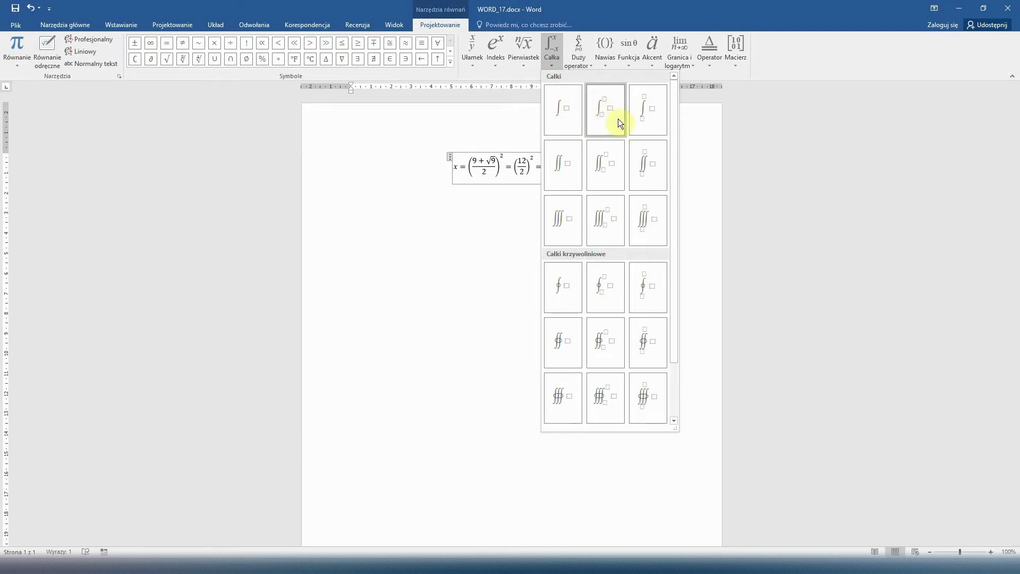
left_click(584, 63)
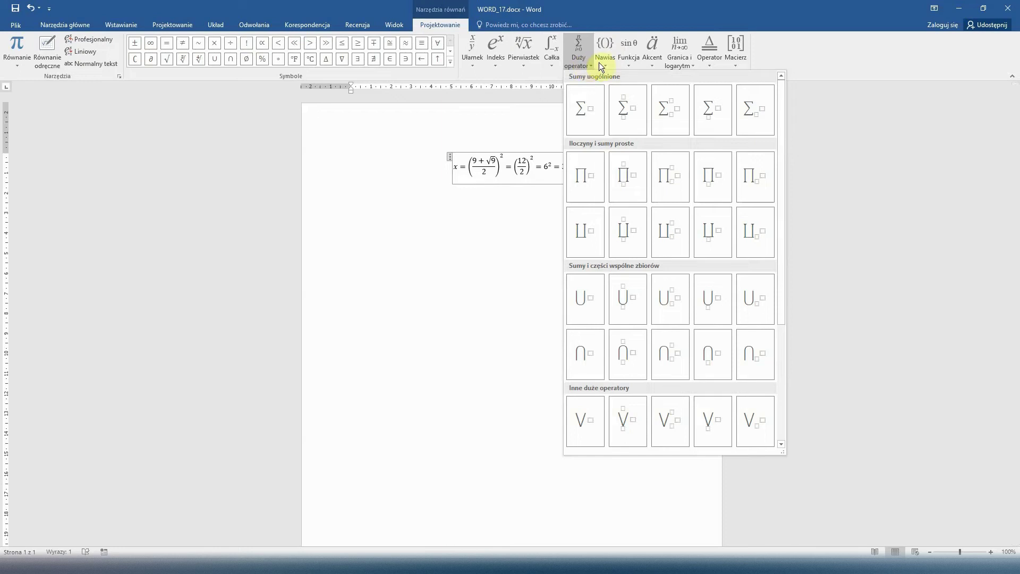
left_click(607, 62)
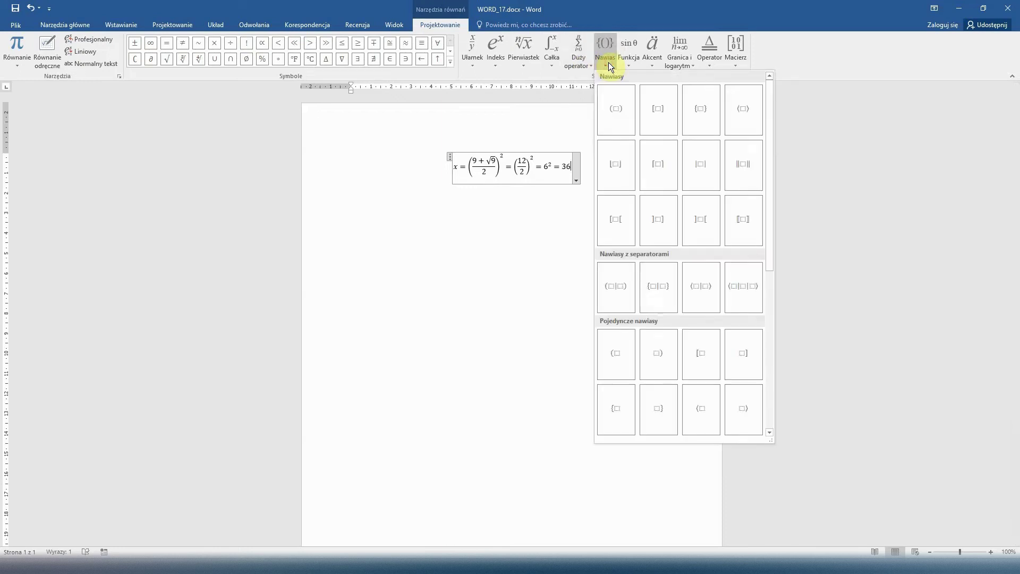
left_click(626, 59)
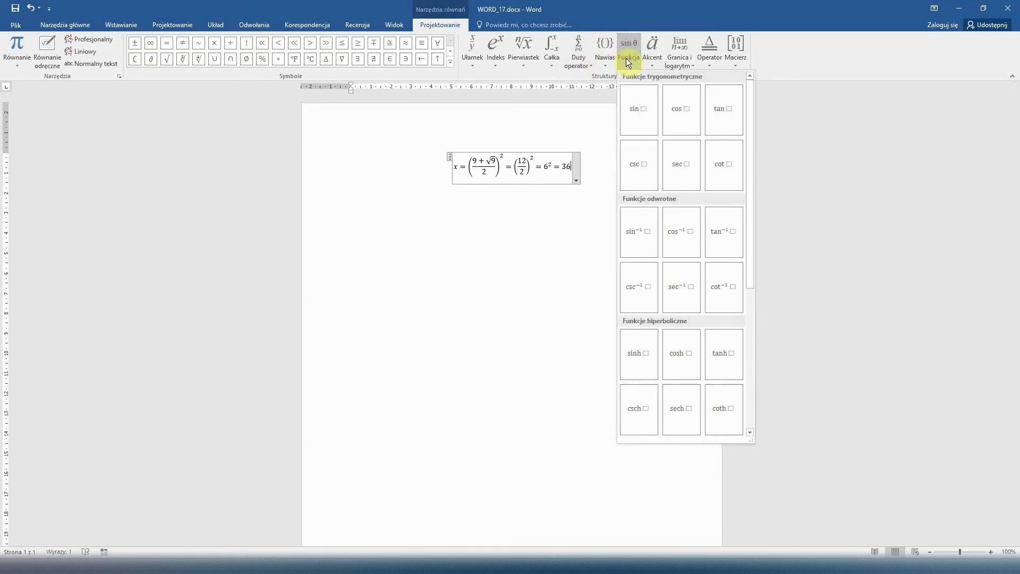
left_click(521, 62)
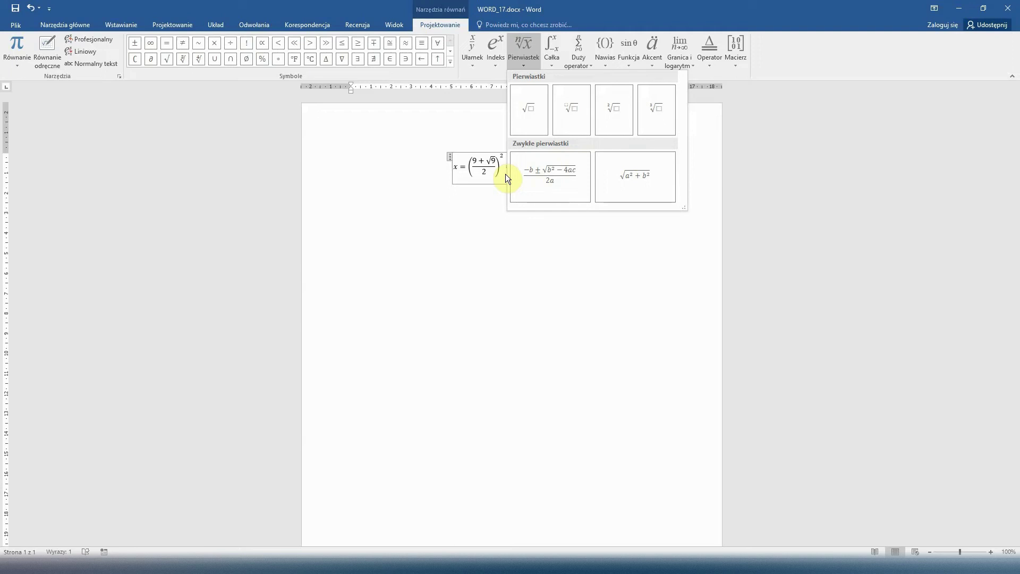
left_click(477, 220)
type("= (12/2)^2 = 6^2 = 36")
left_click(631, 213)
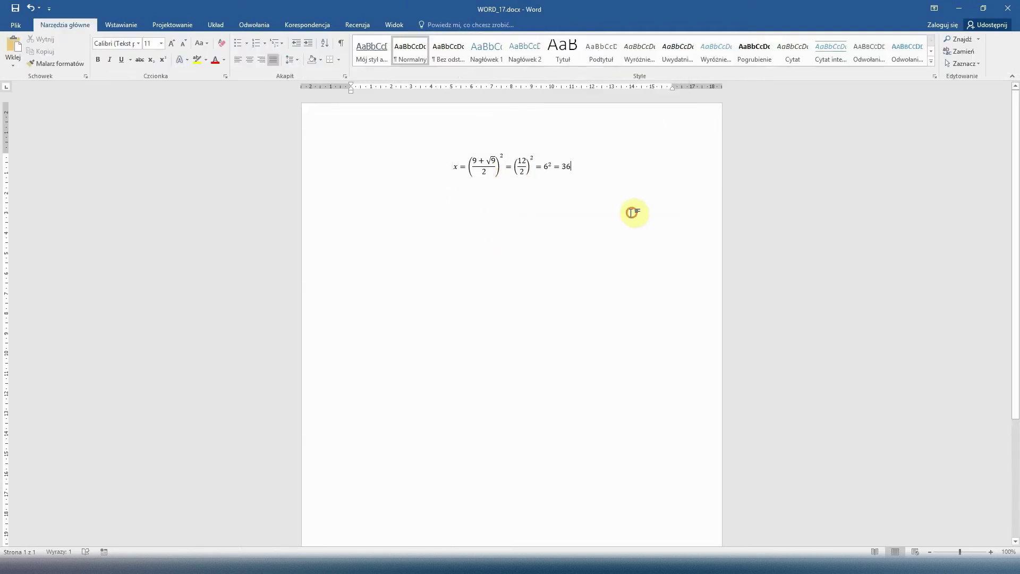
Add a new line after the = 36 equation and show Wstawianie's Równanie gallery
left_click(507, 233)
left_click(629, 217)
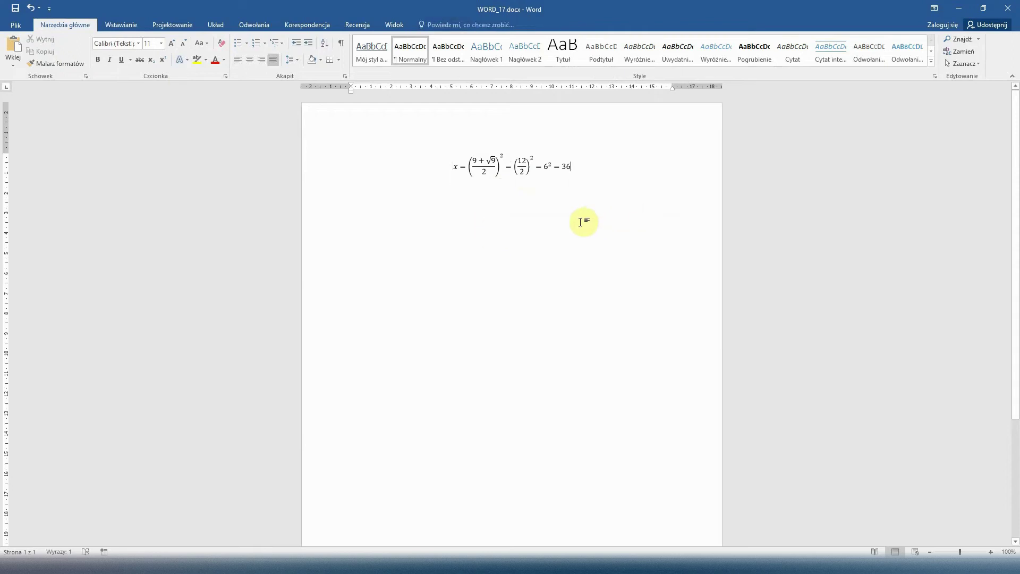
key("Return")
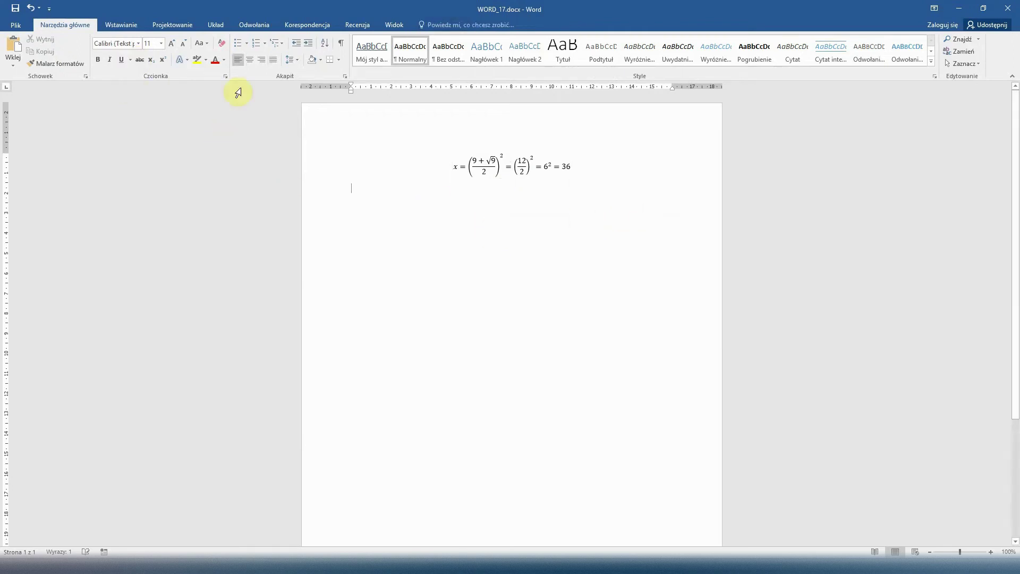
left_click(121, 25)
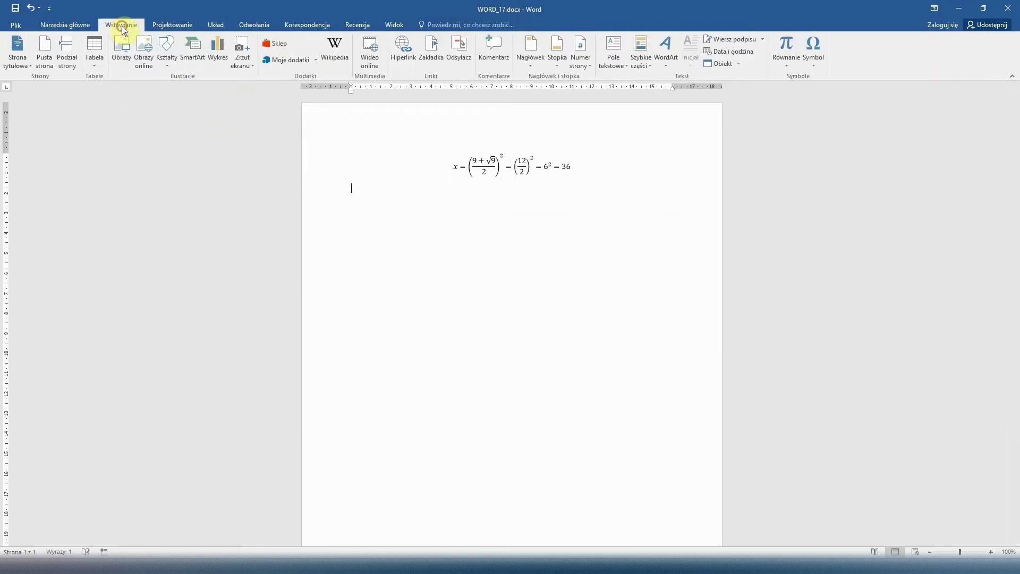
left_click(784, 65)
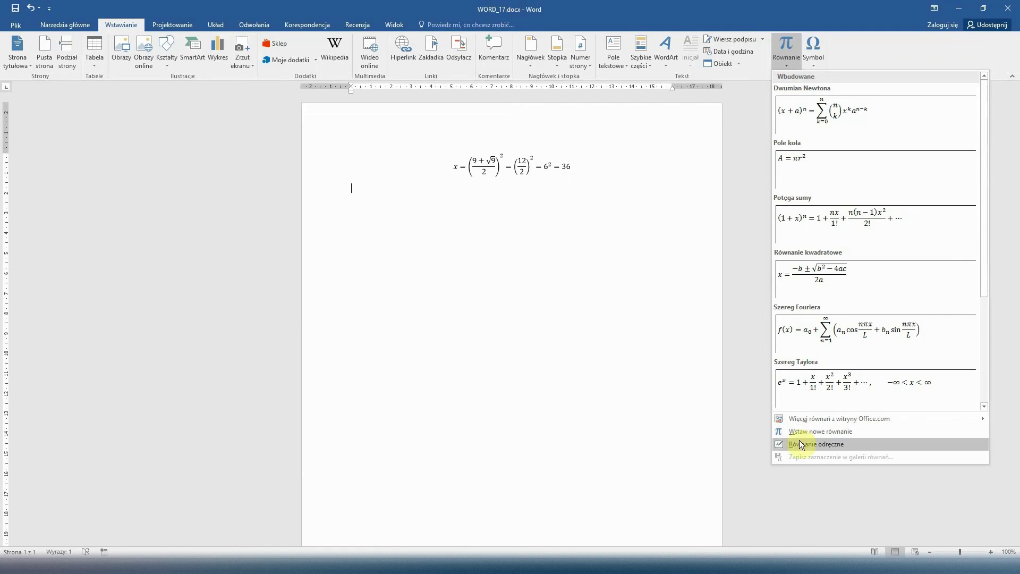
Handwrite 2 + (3/5)² = x in the Równanie odręczne pad and insert it
left_click(799, 442)
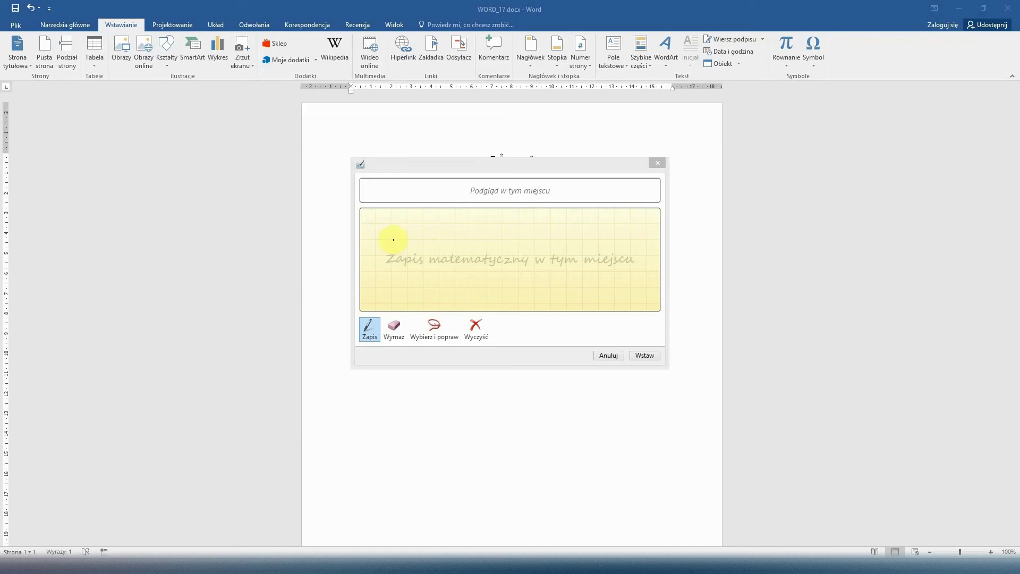
mouse_move(389, 238)
left_mouse_down()
mouse_move(401, 260)
mouse_move(445, 243)
mouse_move(460, 252)
mouse_move(444, 263)
mouse_move(456, 257)
mouse_move(463, 272)
left_mouse_up()
left_click_drag(434, 225, 434, 275)
left_click_drag(474, 222, 532, 259)
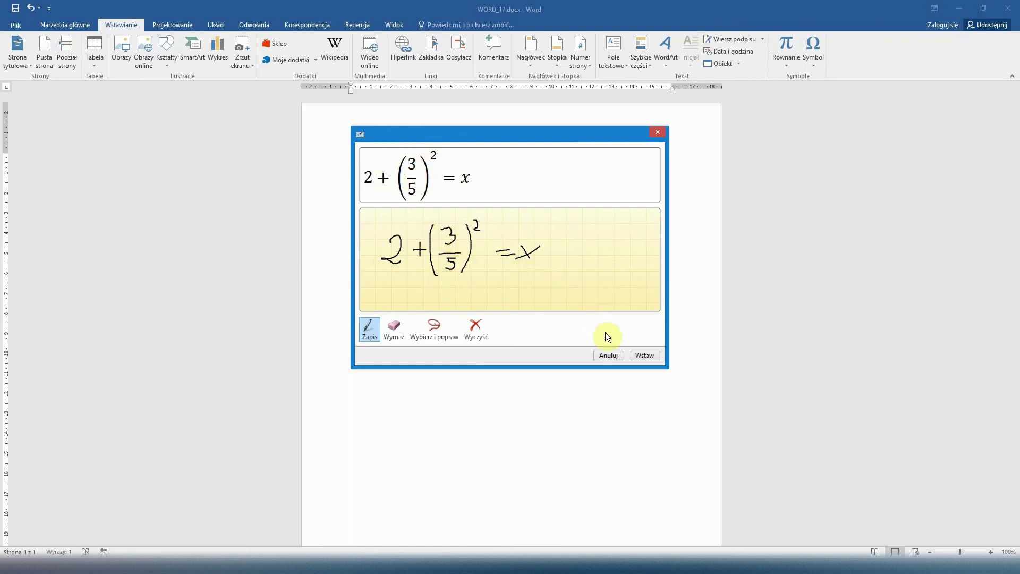
left_click(643, 355)
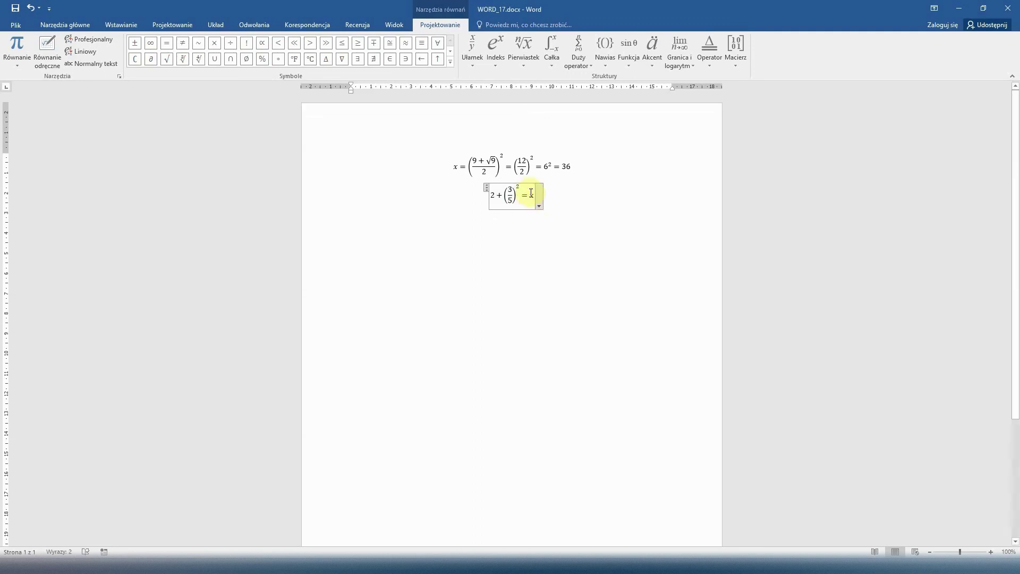
Return to the Wstawianie tab and open the Symbol list
left_click(122, 25)
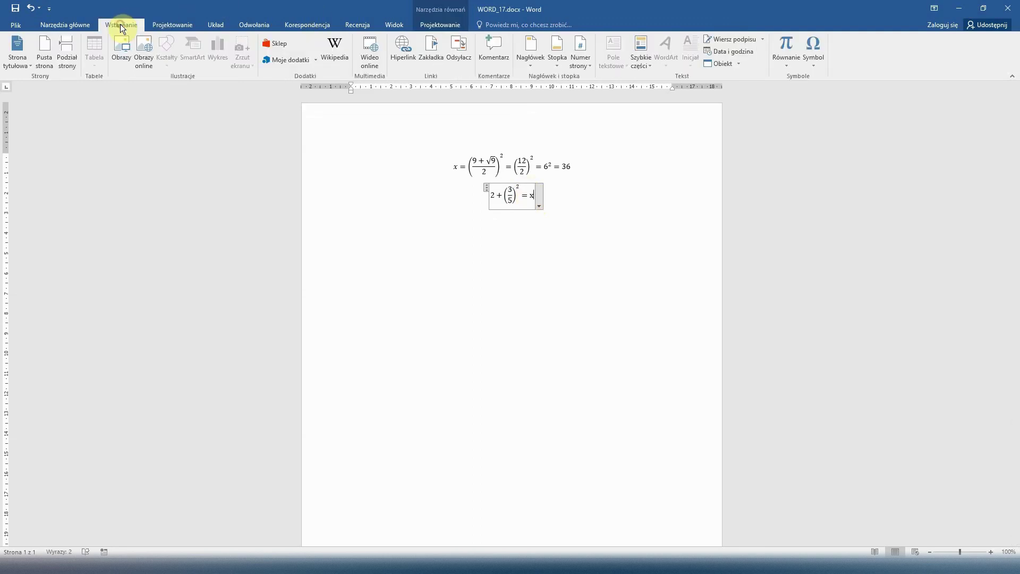
left_click(819, 69)
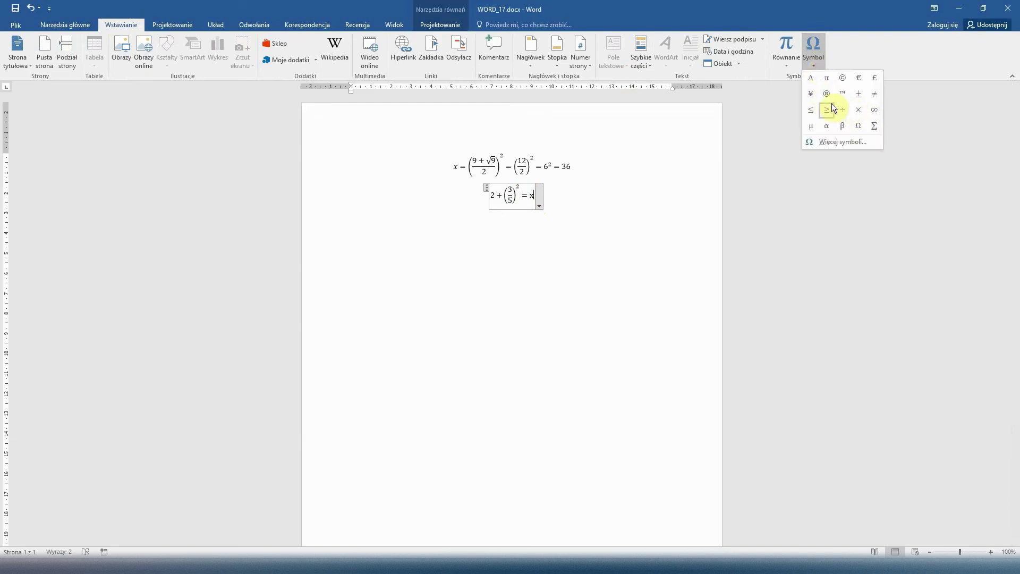
Insert Δ from the Grecki i koptyjski subset and delete the x before it
left_click(834, 140)
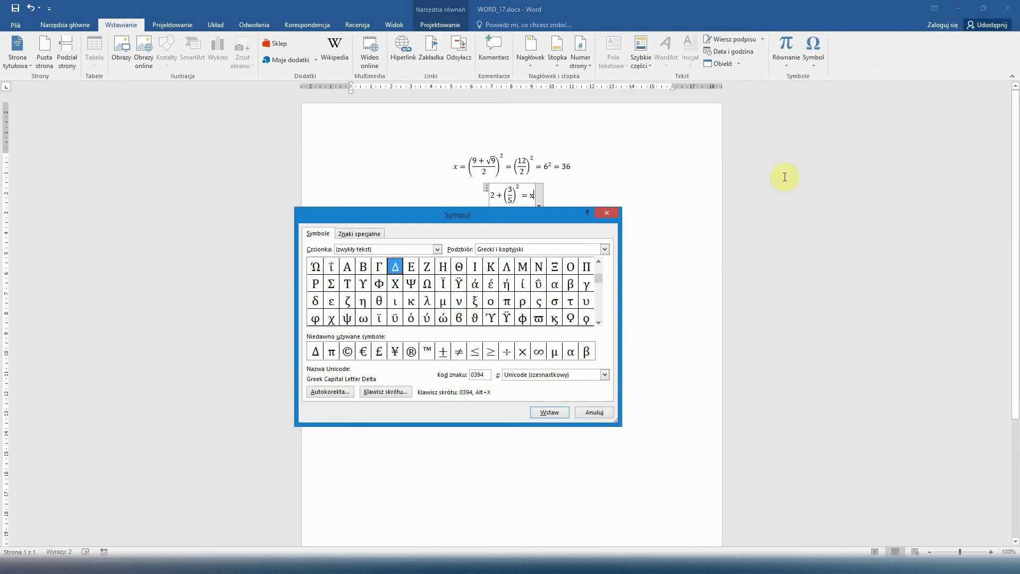
left_click(536, 251)
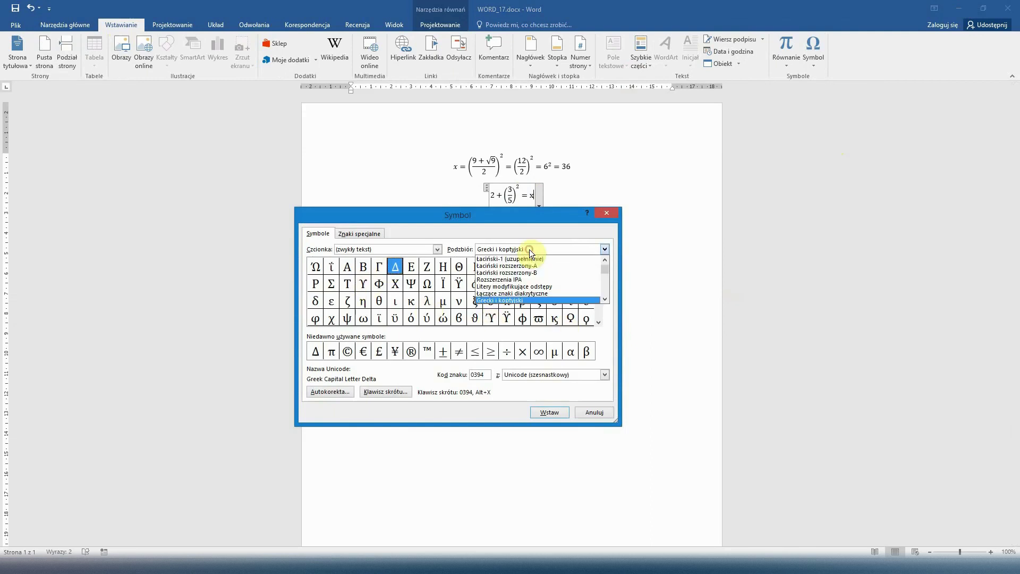
left_click(506, 303)
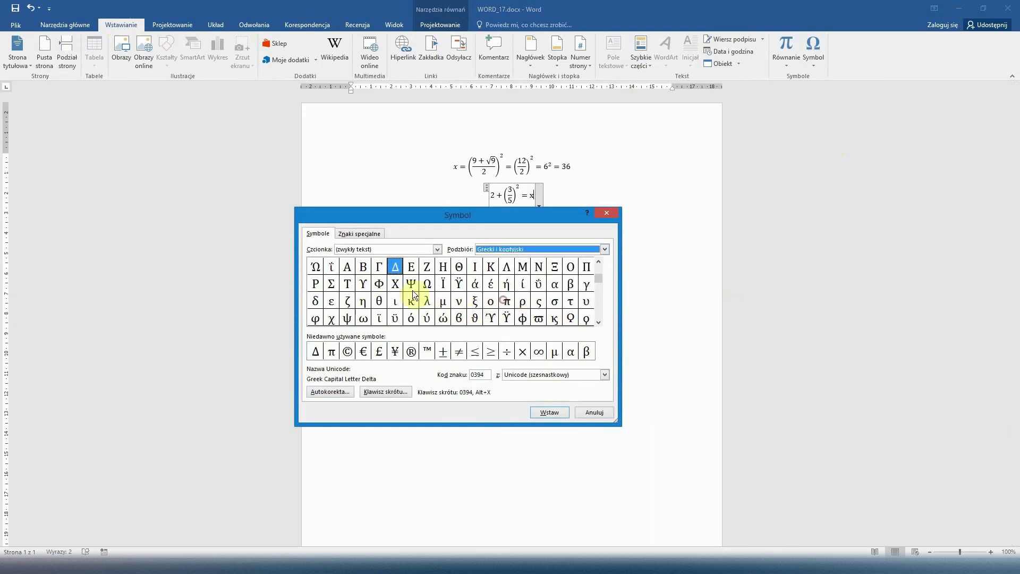
left_click(394, 269)
left_click(550, 412)
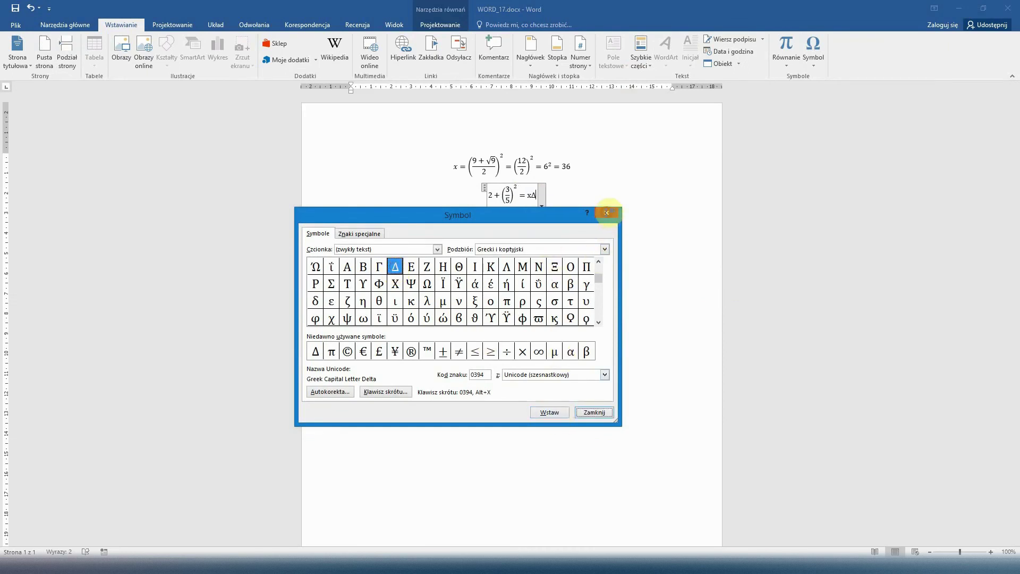
left_click(606, 212)
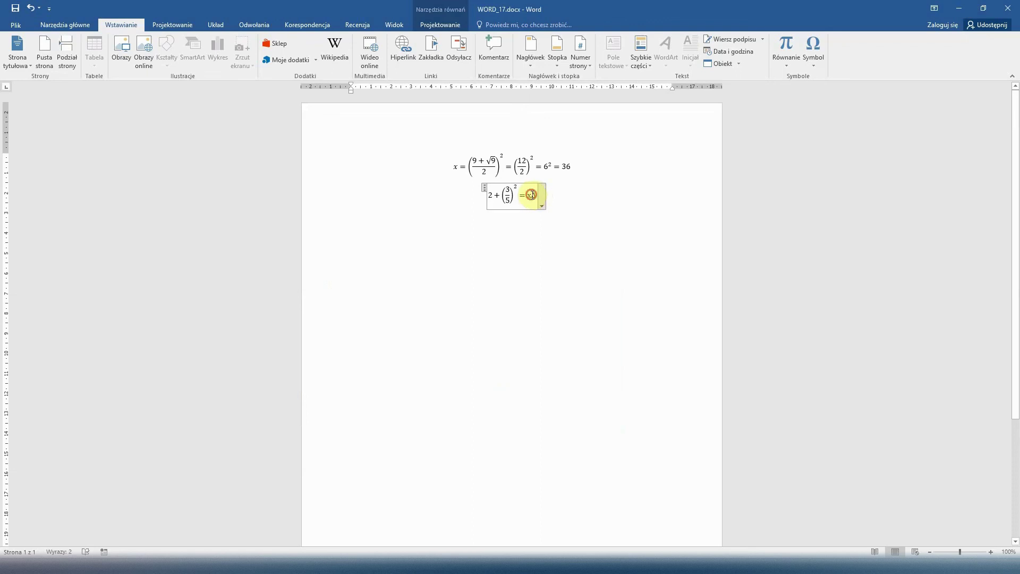
key("BackSpace")
left_click(559, 255)
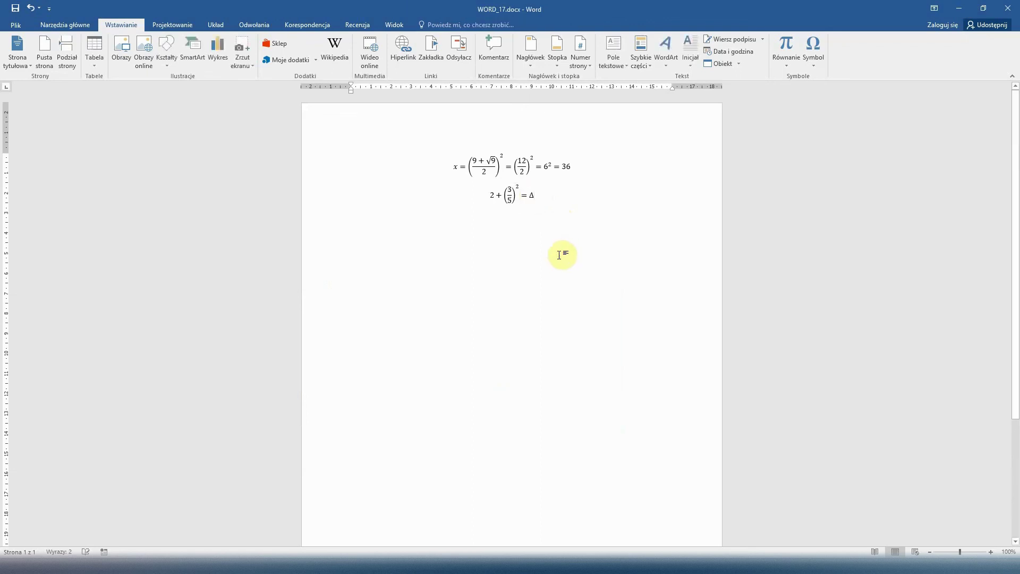